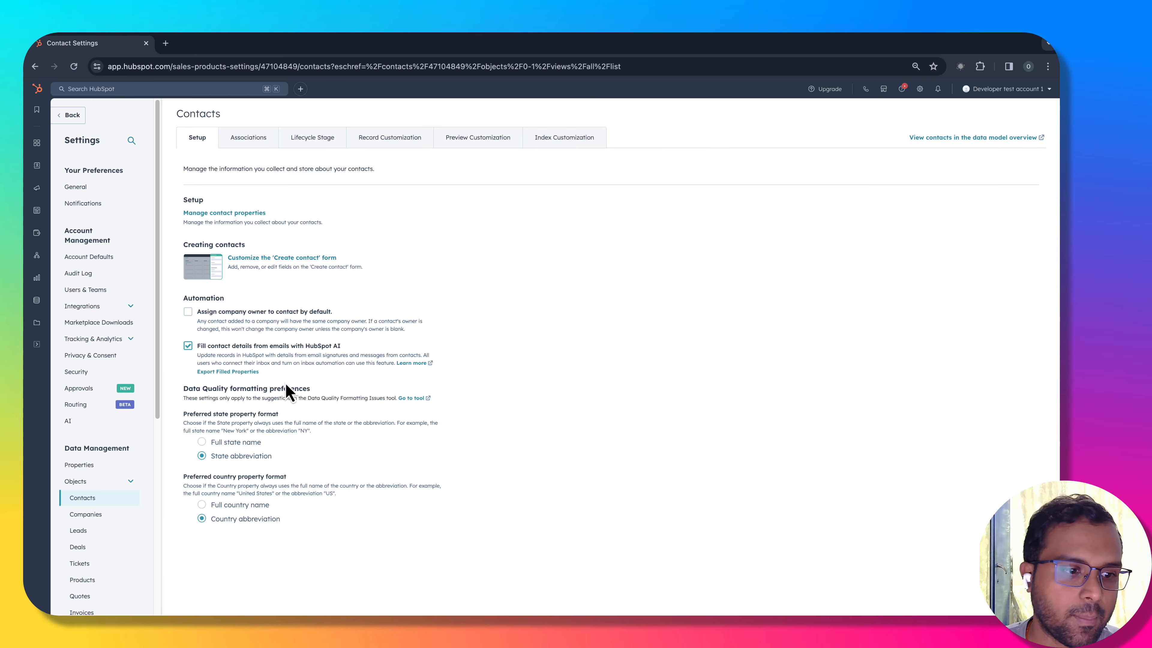
Step: Search the deal properties for "close" and review the dropdown options of the Closed Lost reason (Dropdown property
click(80, 465)
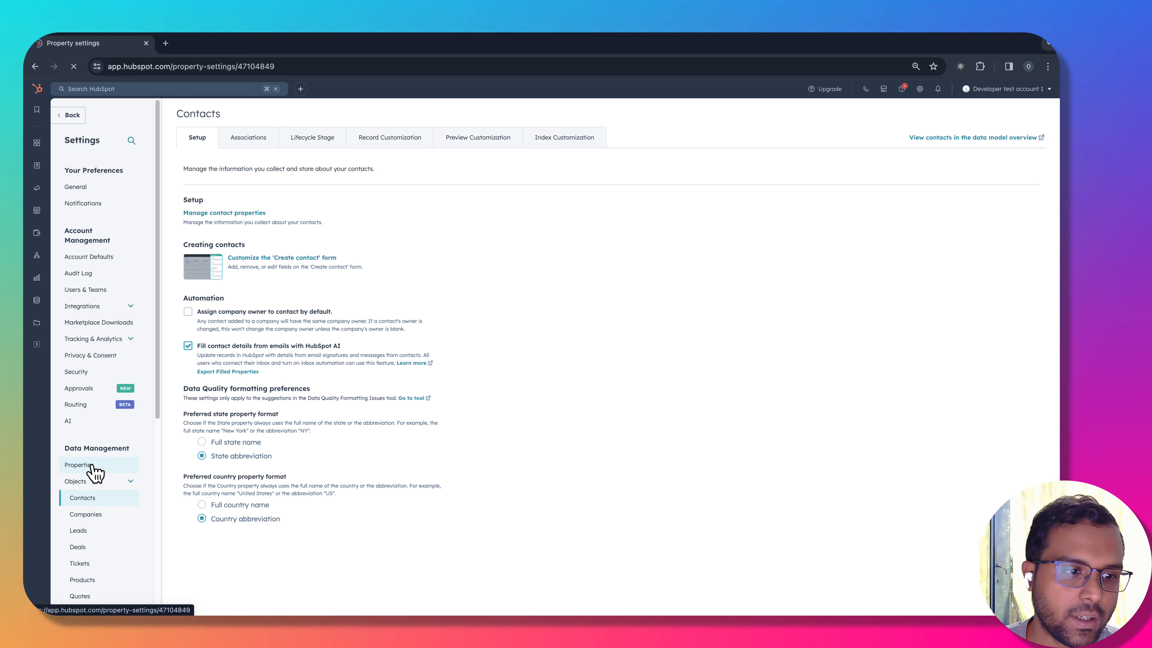
click(319, 191)
click(295, 273)
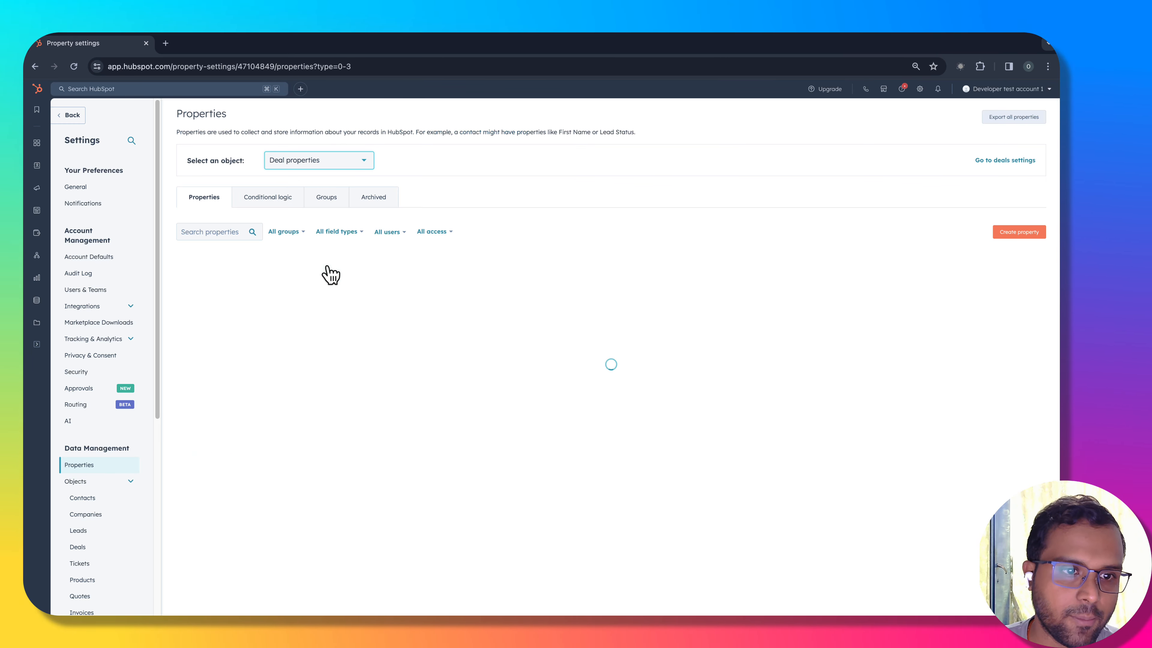
click(226, 232)
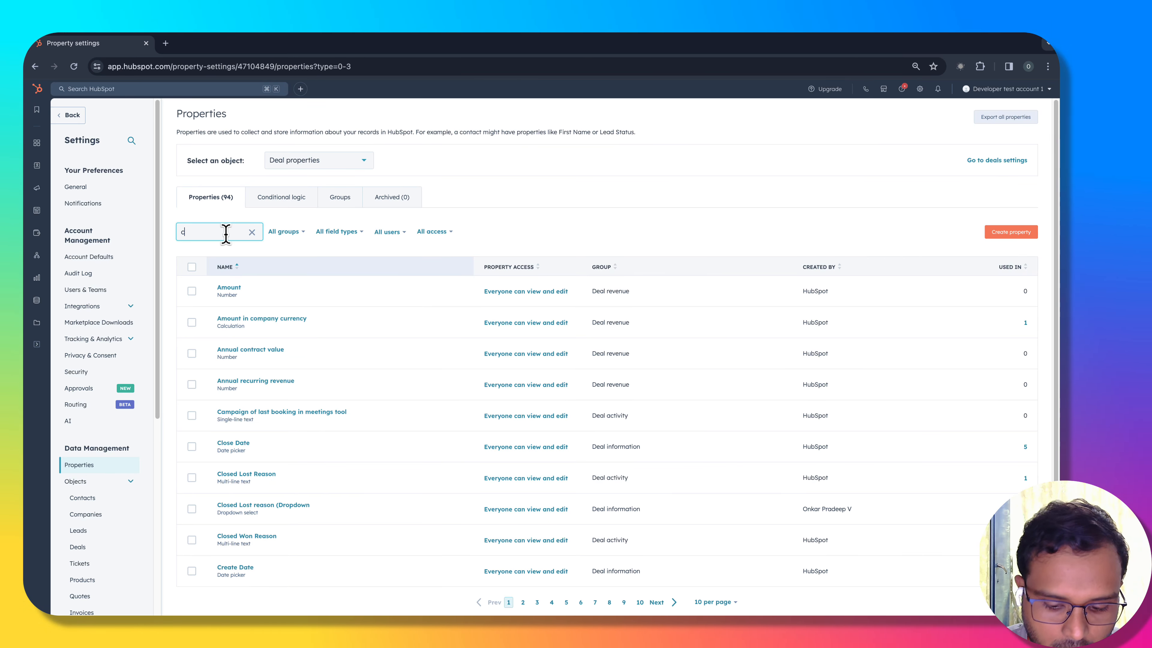
text(close)
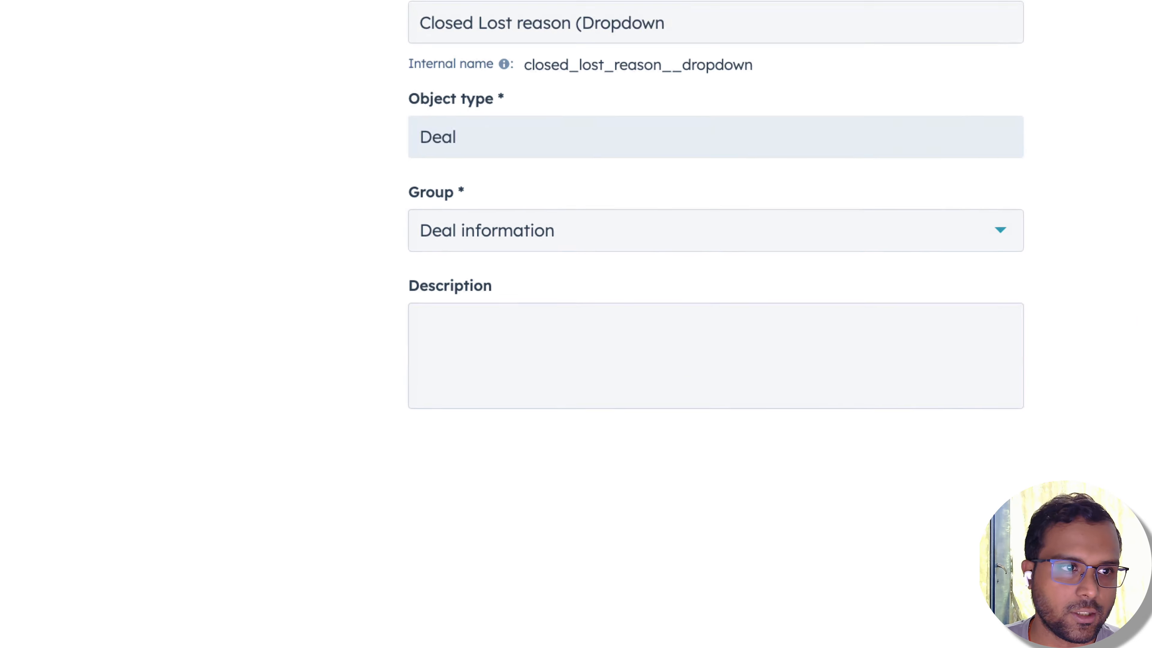
click(42, 146)
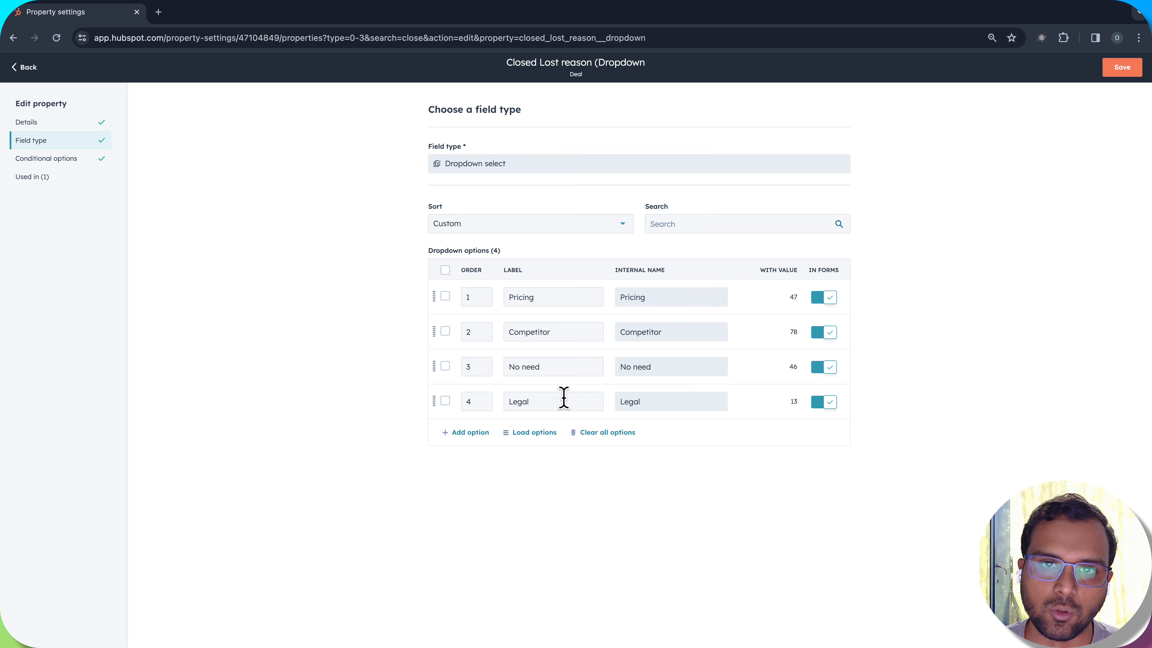
click(28, 68)
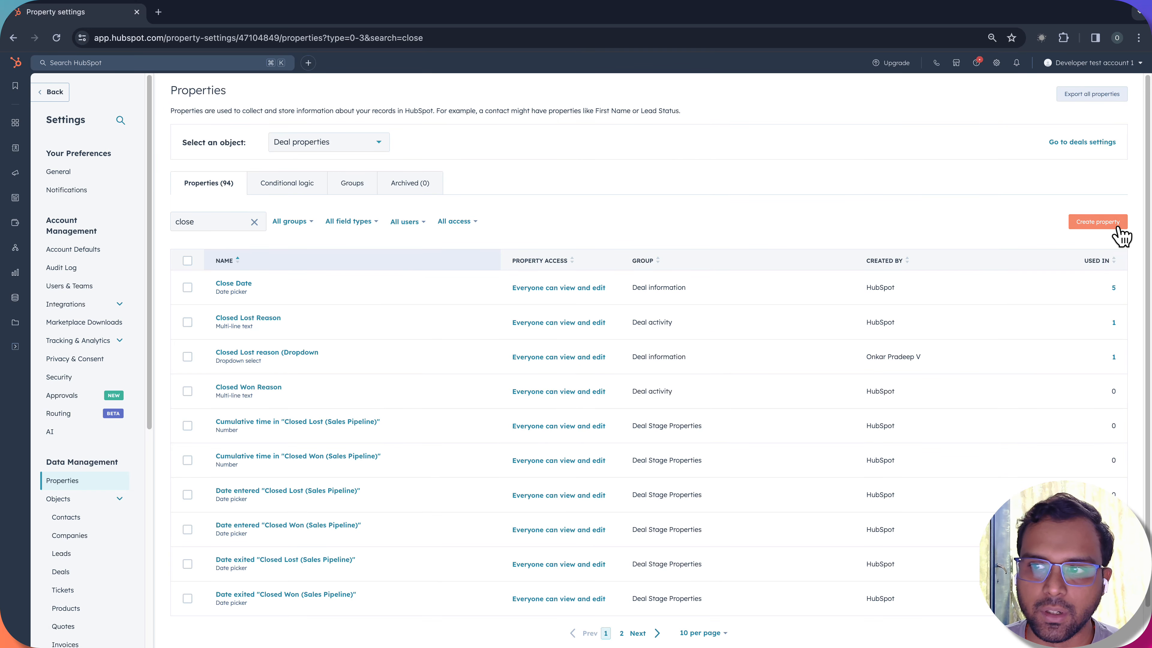
Step: Start a new deal property, choose Dropdown select as its field type, and leave without creating it
click(1117, 228)
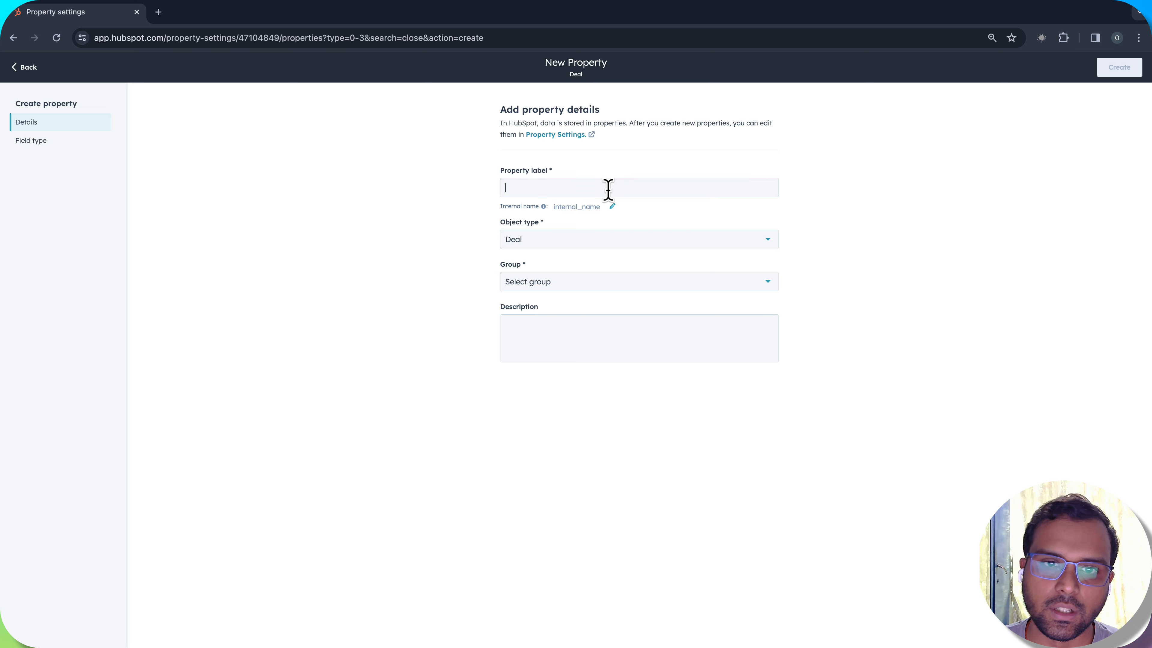
click(608, 190)
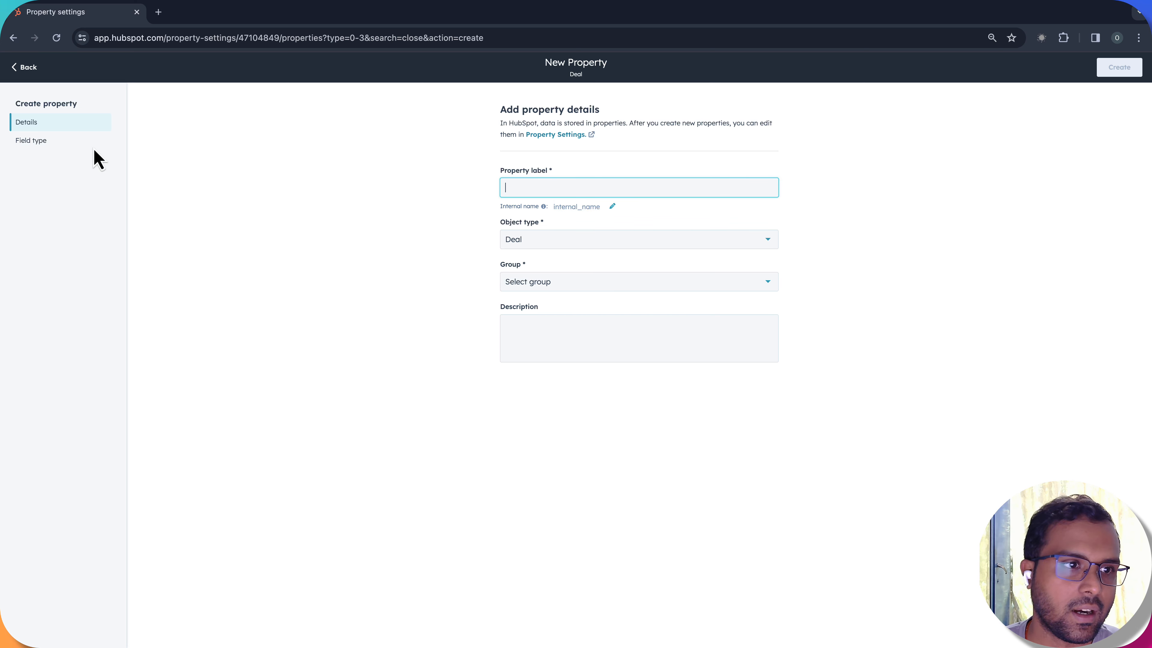
click(69, 142)
click(568, 172)
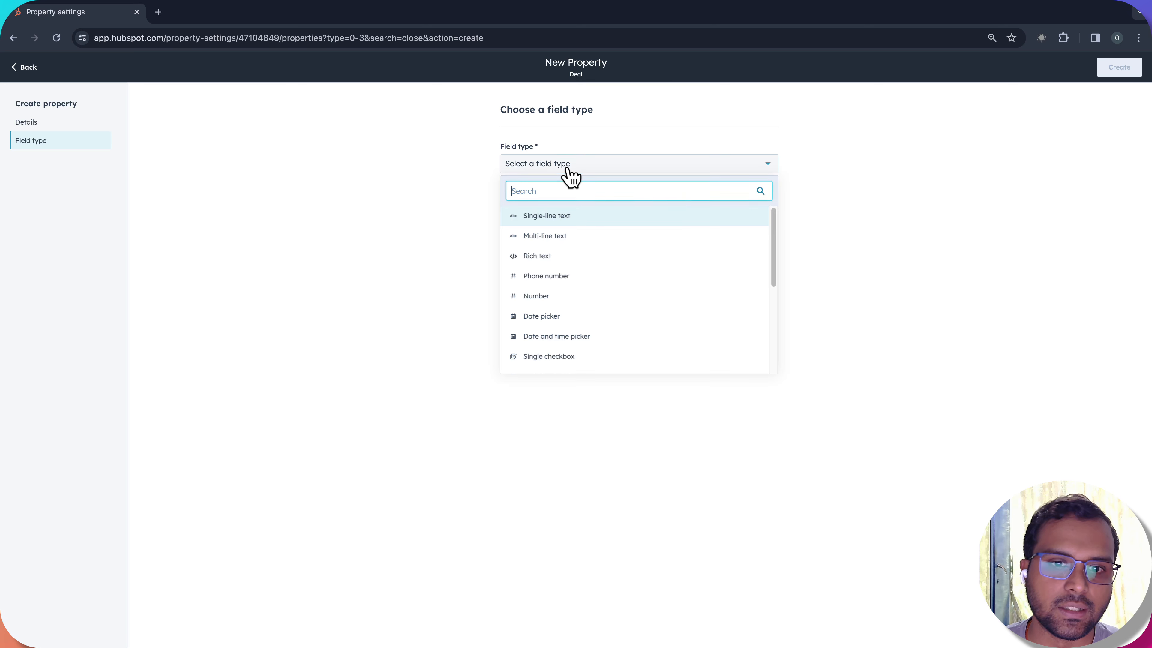
scroll(584, 321, down, 2)
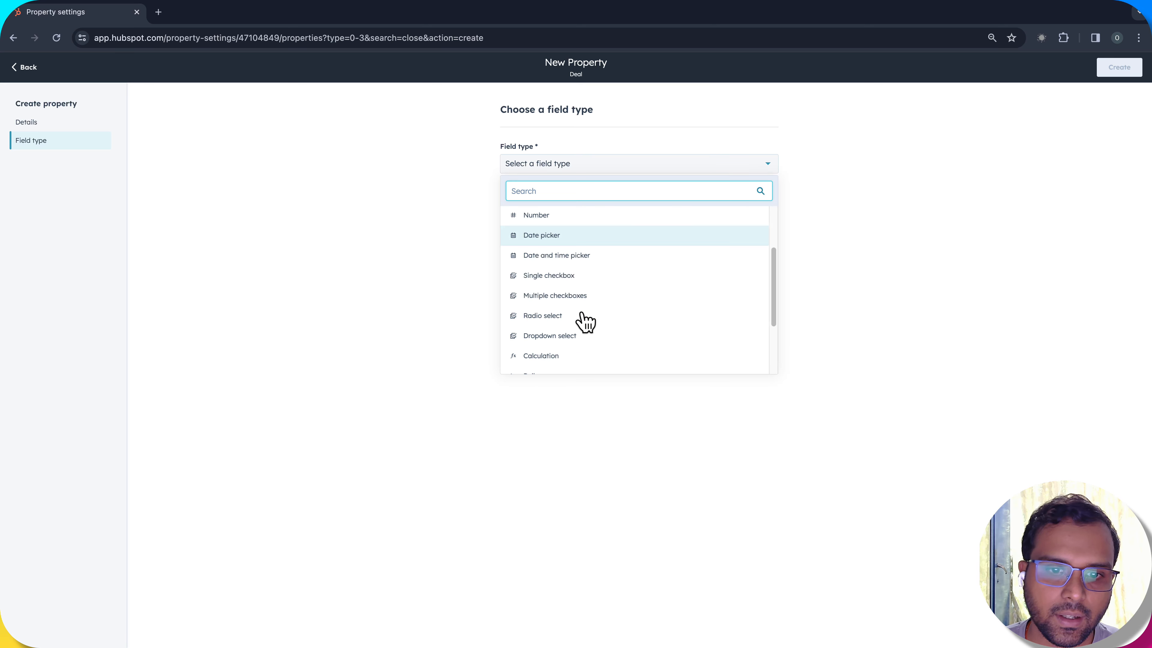
click(582, 337)
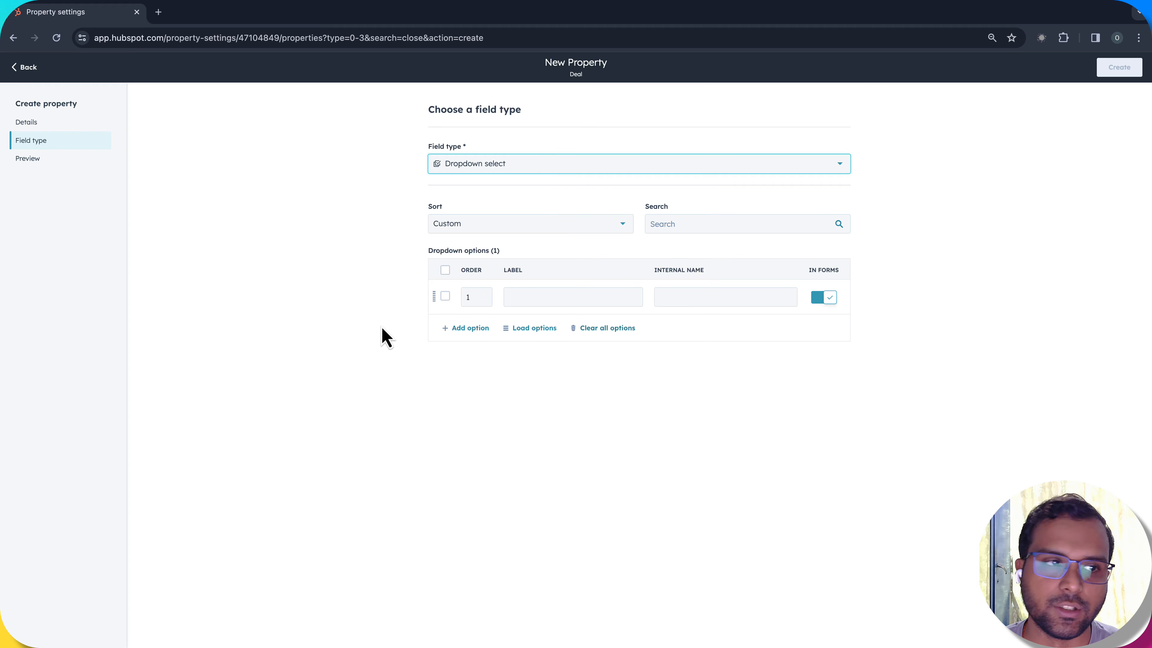
click(29, 67)
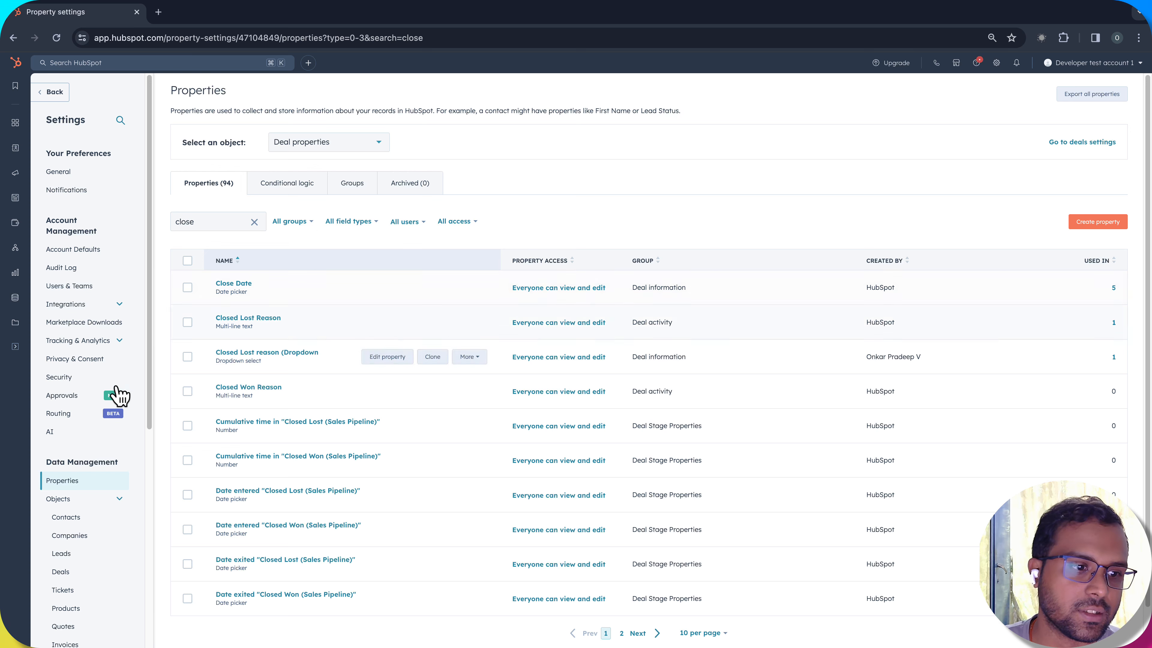
Step: Review the conditional properties required for the Closed Lost stage in the deals' Sales Pipeline settings, leaving without changes
scroll(79, 459, down, 2)
scroll(80, 459, down, 2)
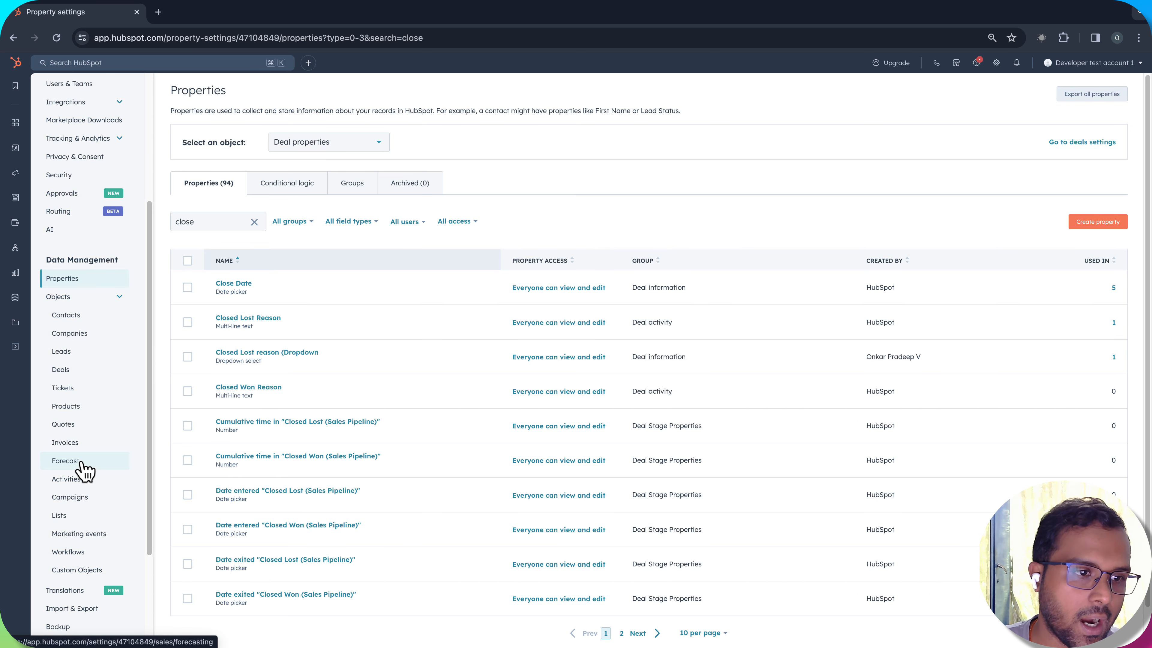
scroll(85, 471, up, 3)
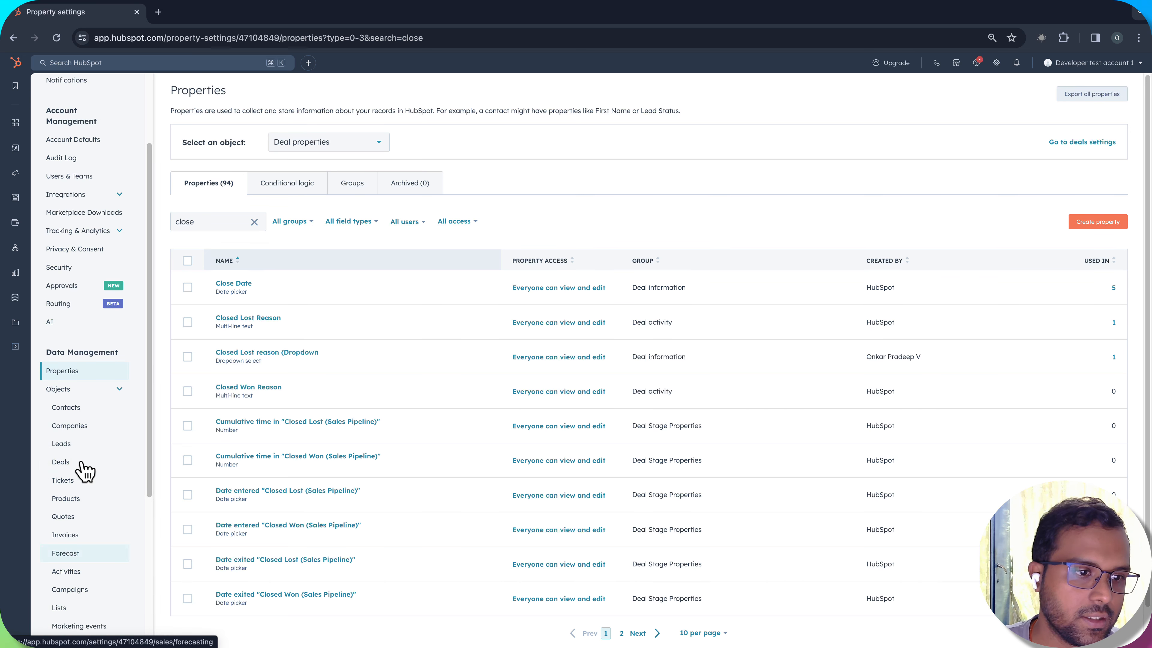
click(79, 391)
click(77, 470)
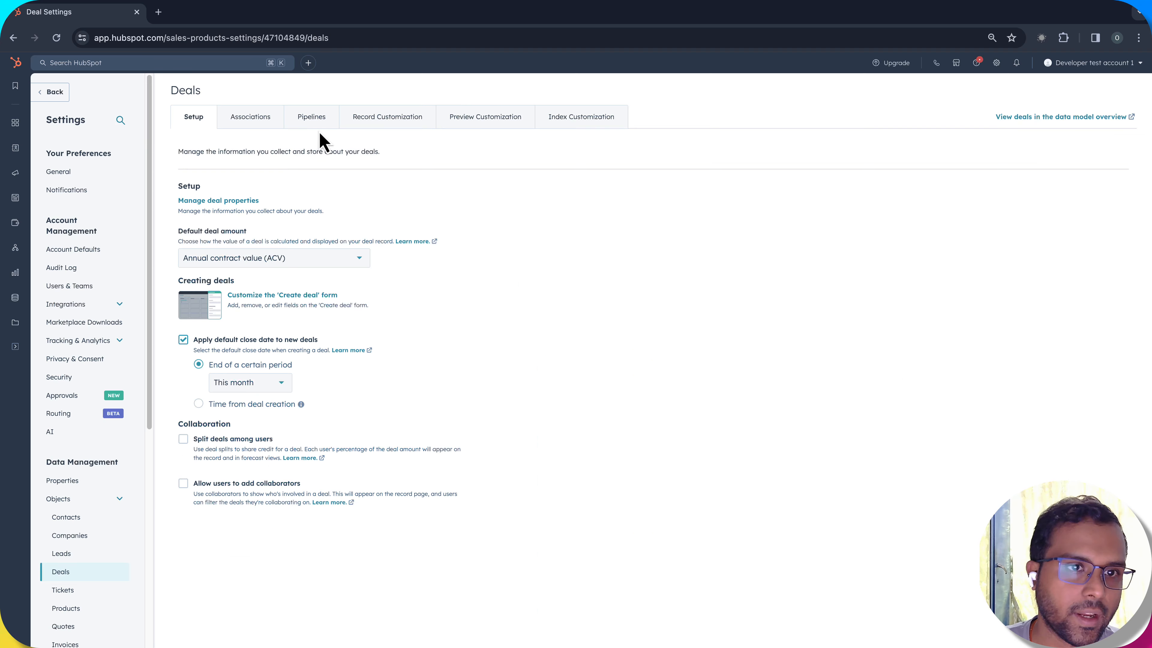
click(316, 127)
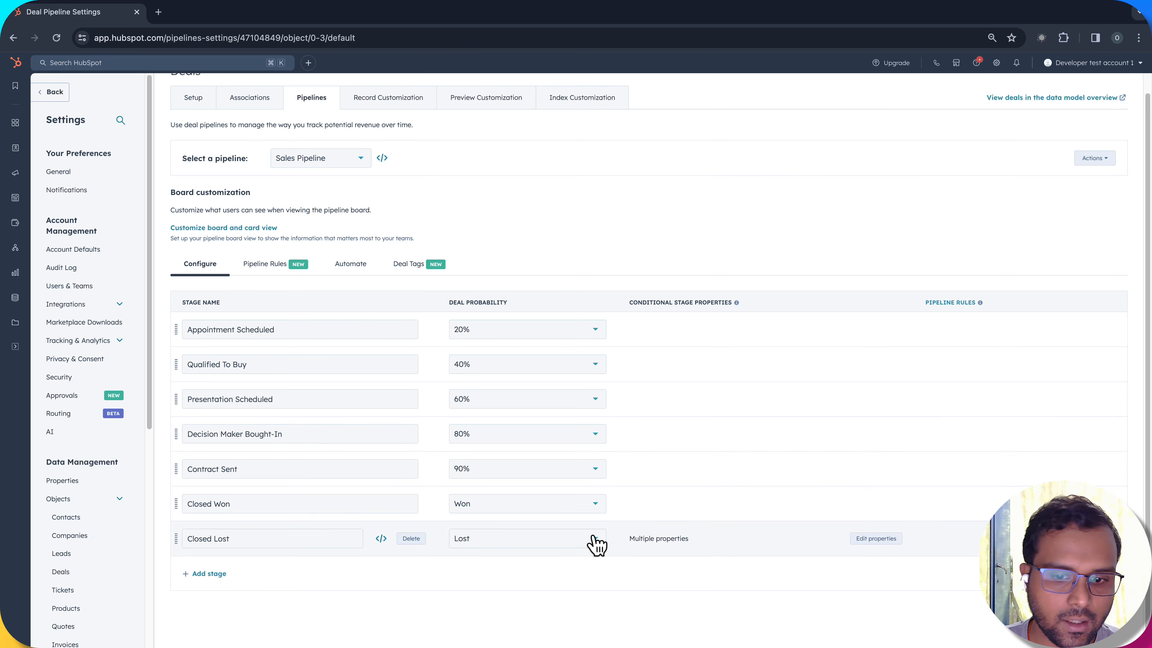
click(864, 540)
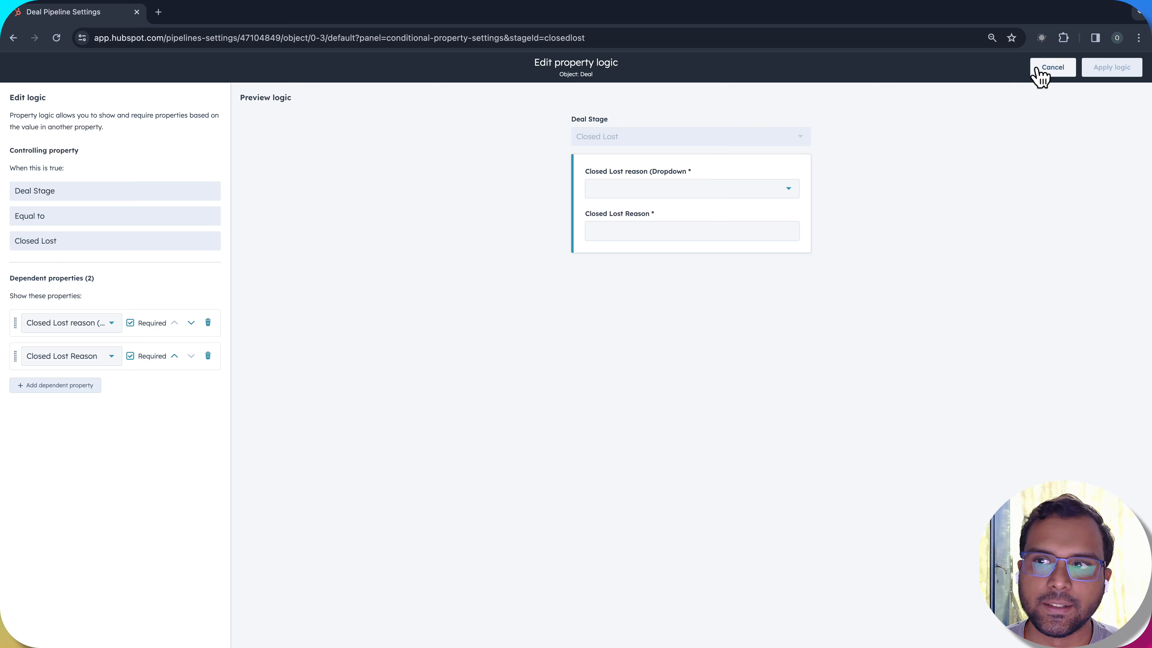
click(1048, 68)
Step: Open the Photojam Deal (2020-05-03) record, currently in the Appointment Scheduled stage, from the list of all deals
mouse_move(16, 195)
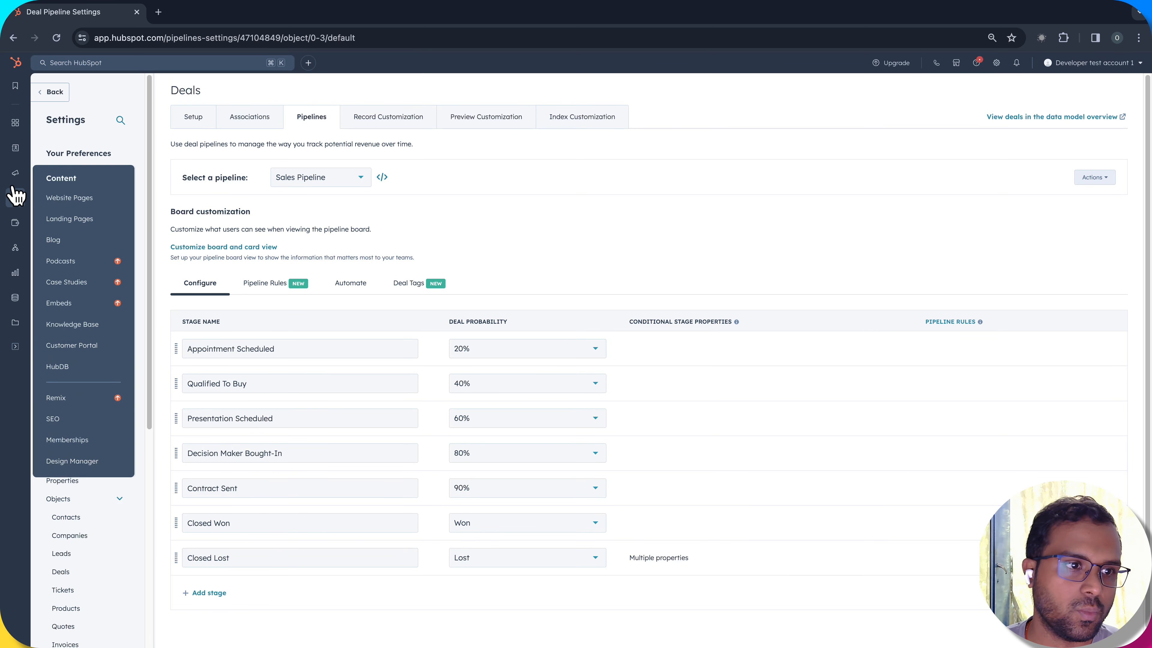
mouse_move(15, 149)
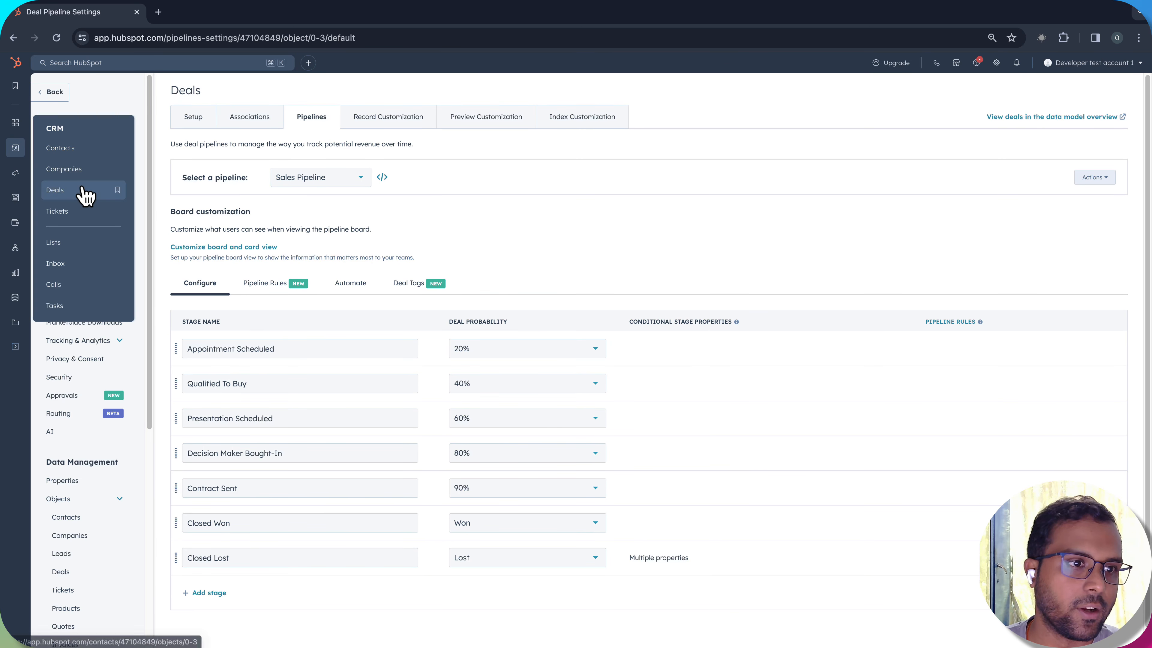
click(55, 189)
scroll(245, 400, down, 1)
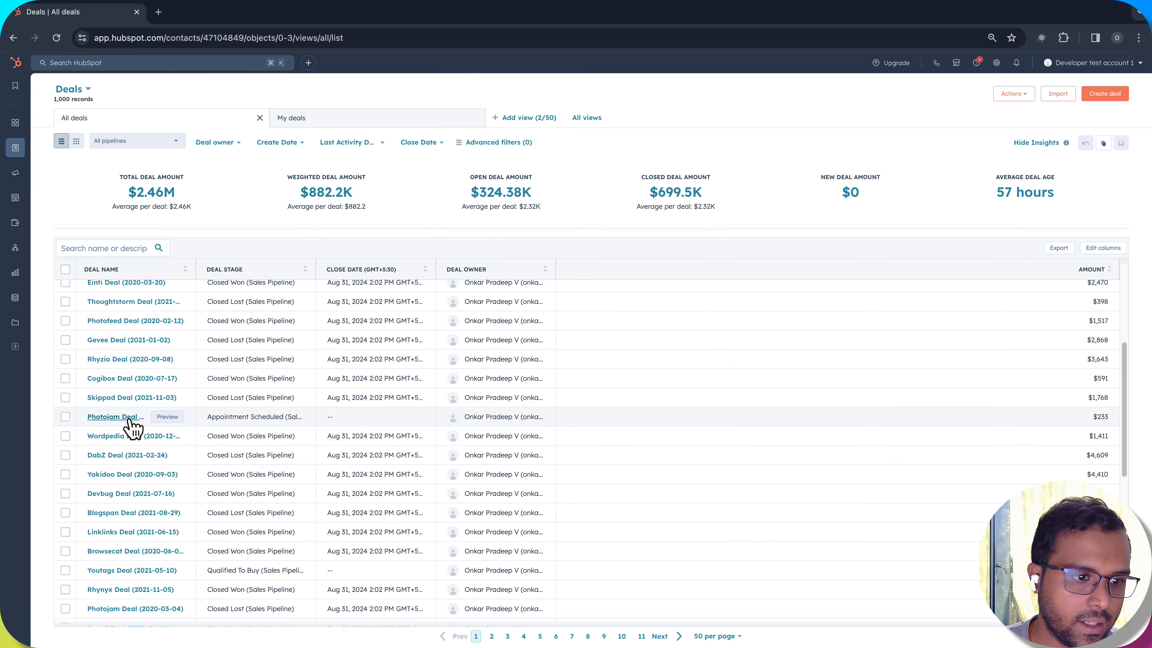
click(129, 418)
click(239, 91)
Step: Try changing the deal's stage to Closed Lost, inspect the two required closed lost reason fields, and dismiss the change
click(128, 157)
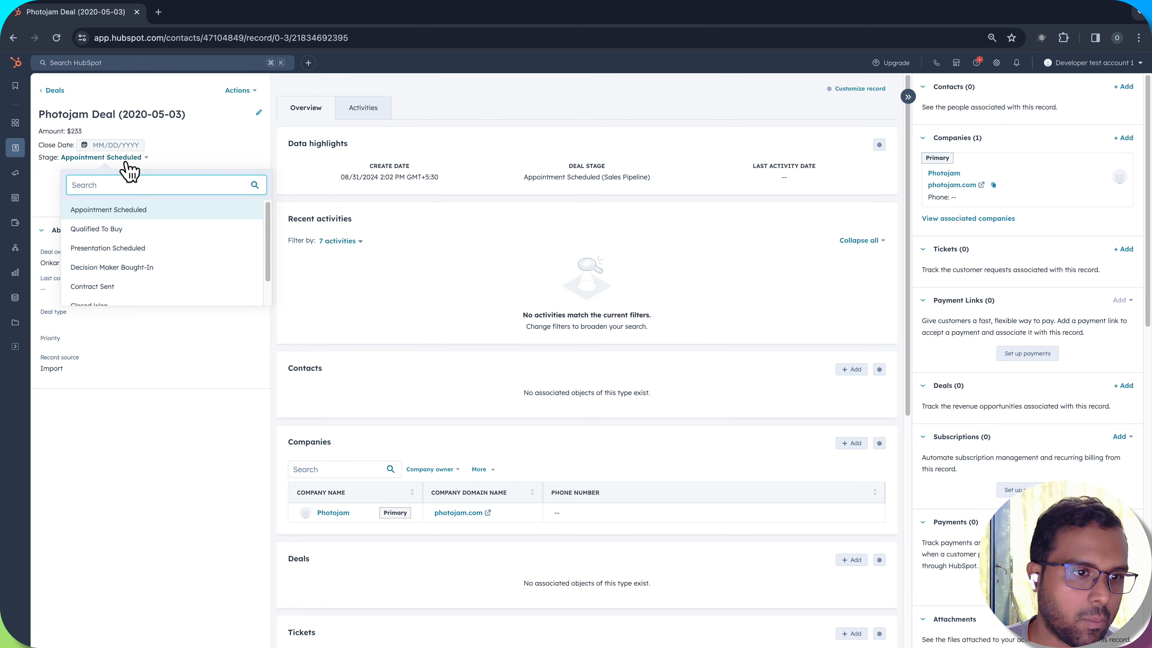
text(lost)
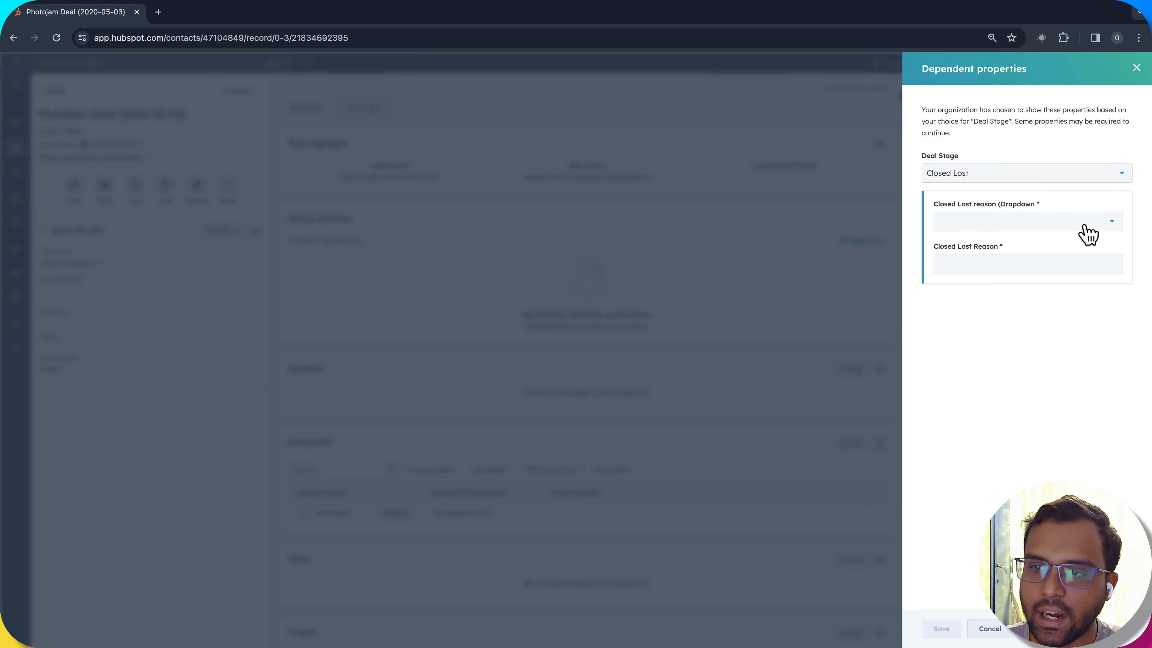
click(1087, 234)
click(1088, 234)
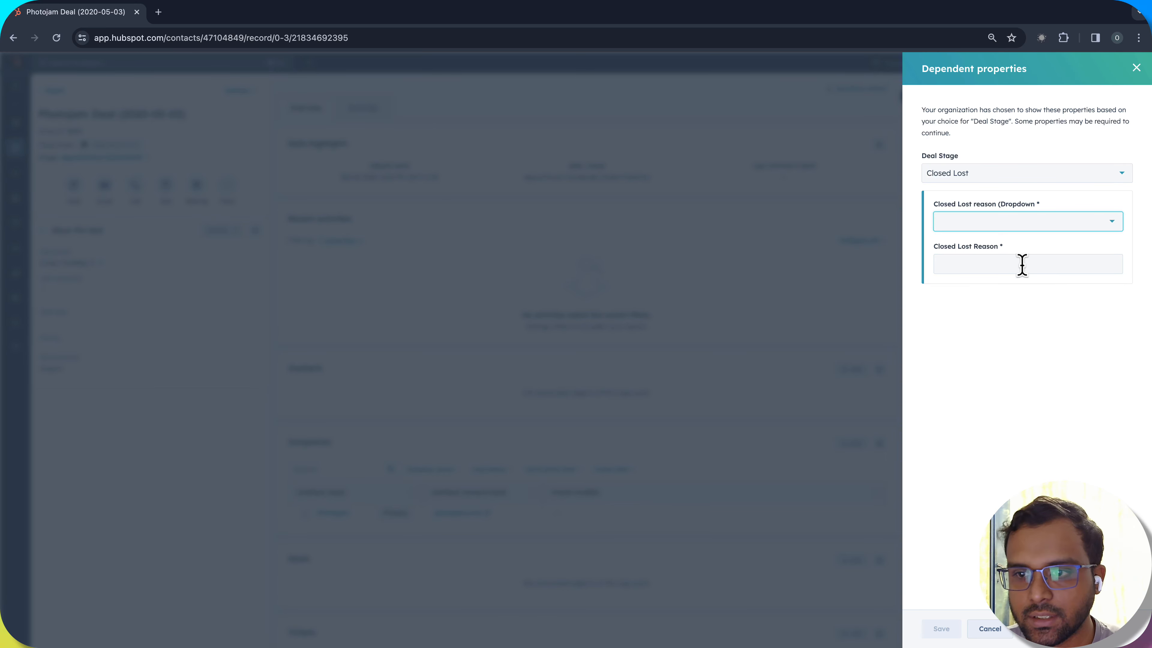
click(1010, 267)
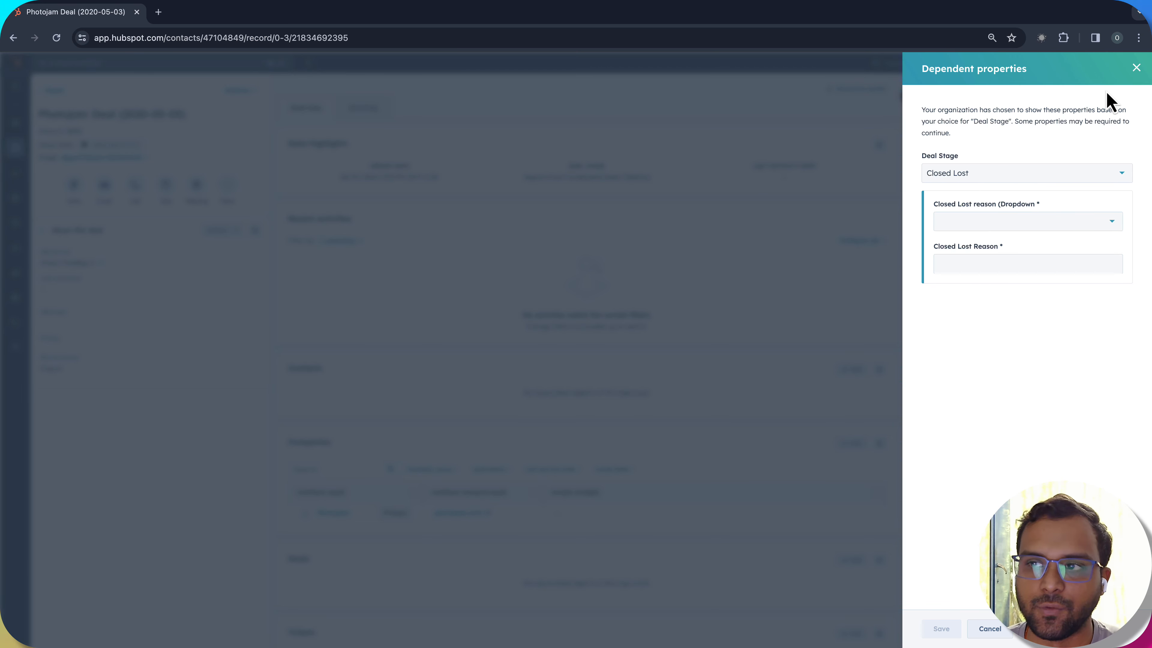
click(1137, 69)
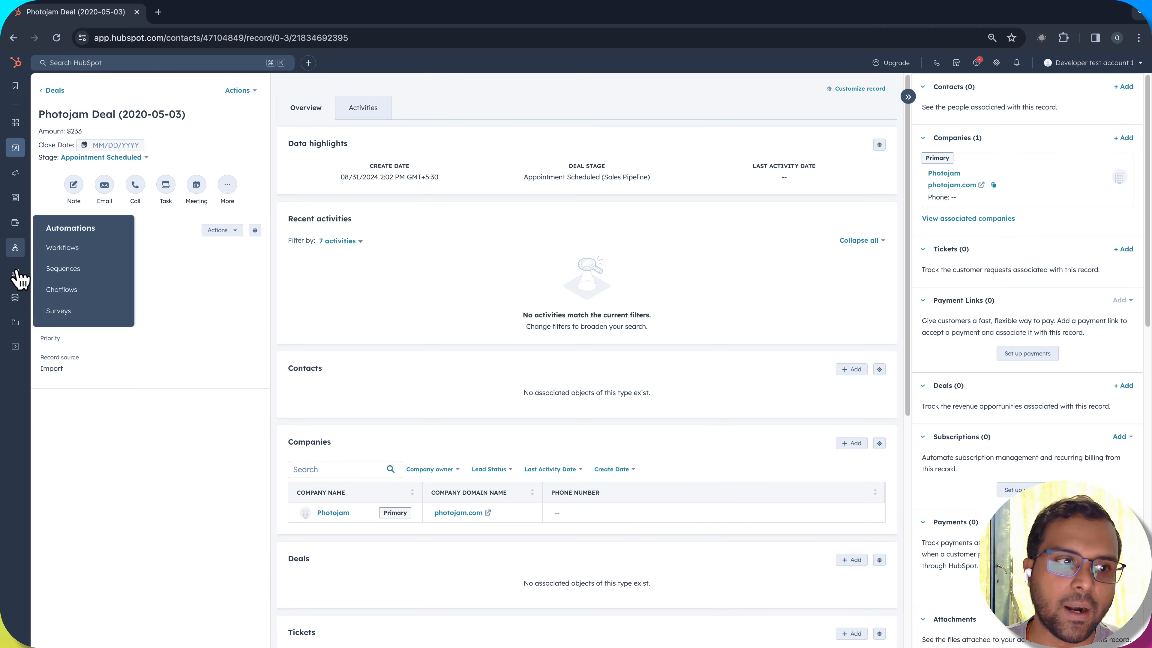
Step: Start a new custom report from the reports list, choosing its own data sources instead of a dataset
mouse_move(17, 279)
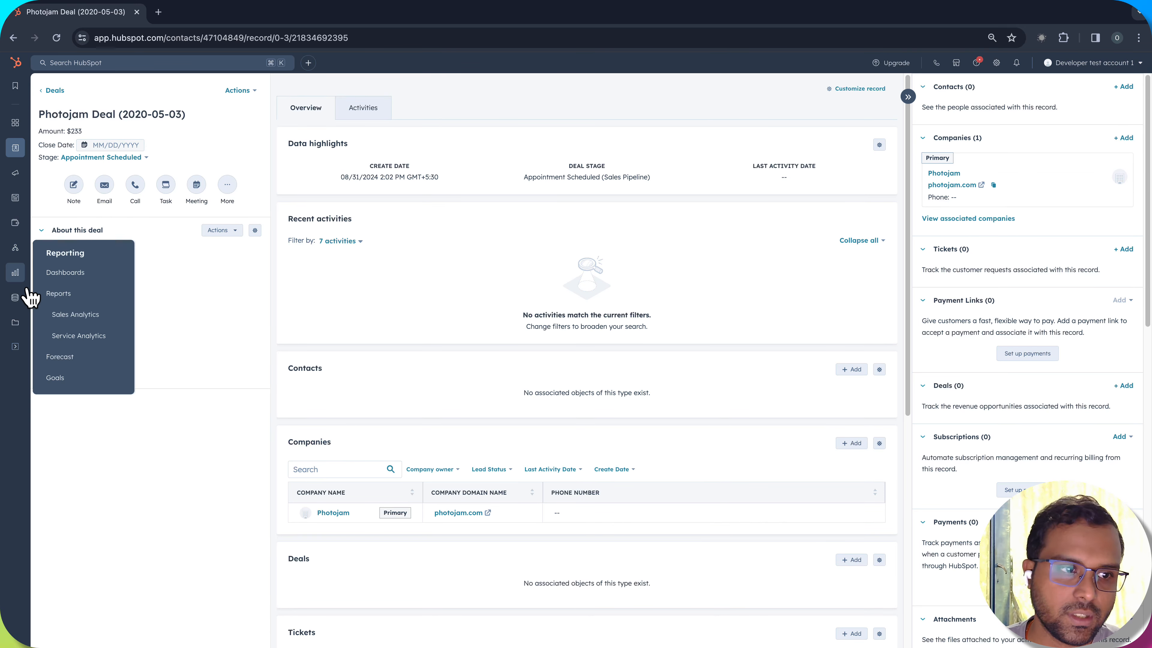
click(63, 294)
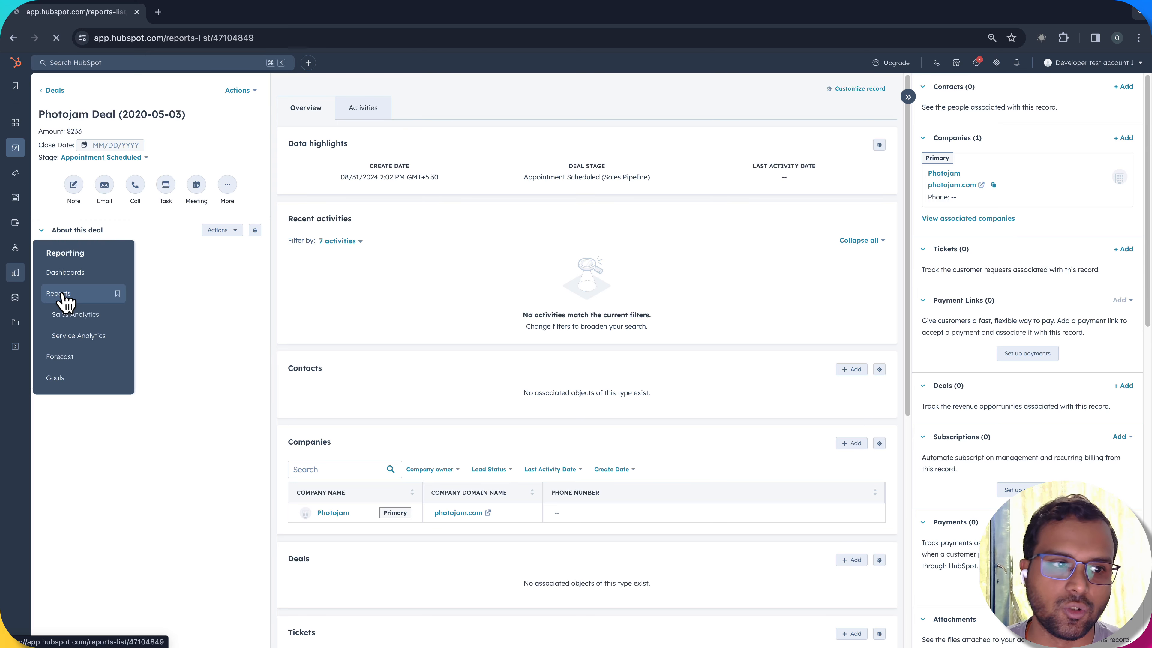
mouse_move(19, 285)
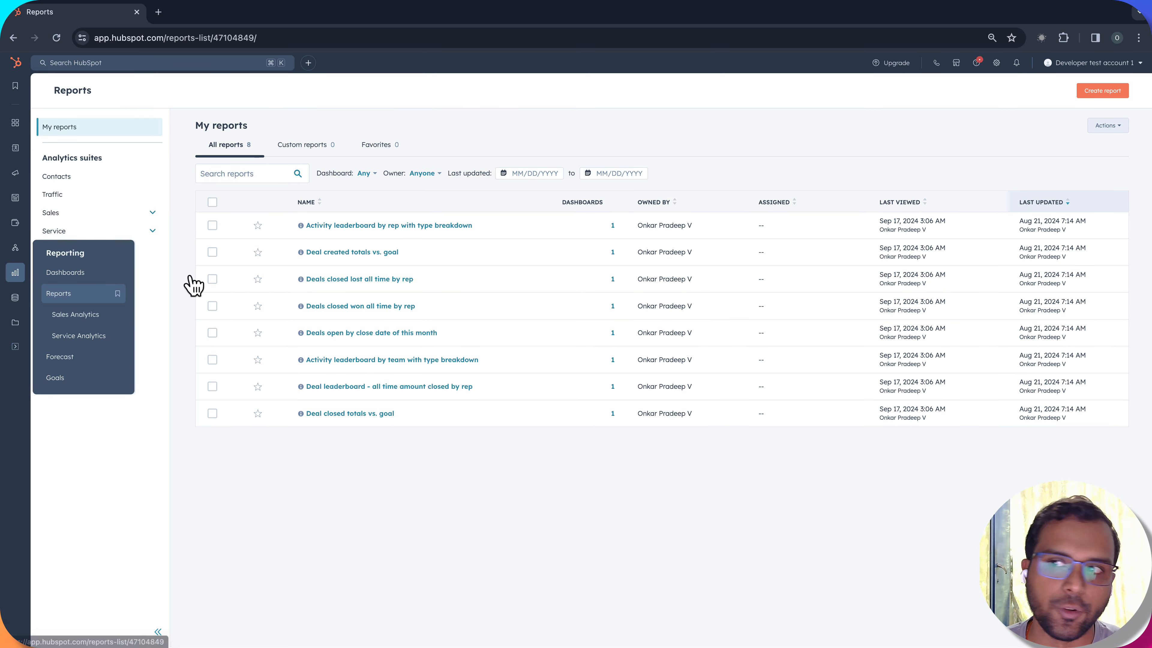
click(1101, 92)
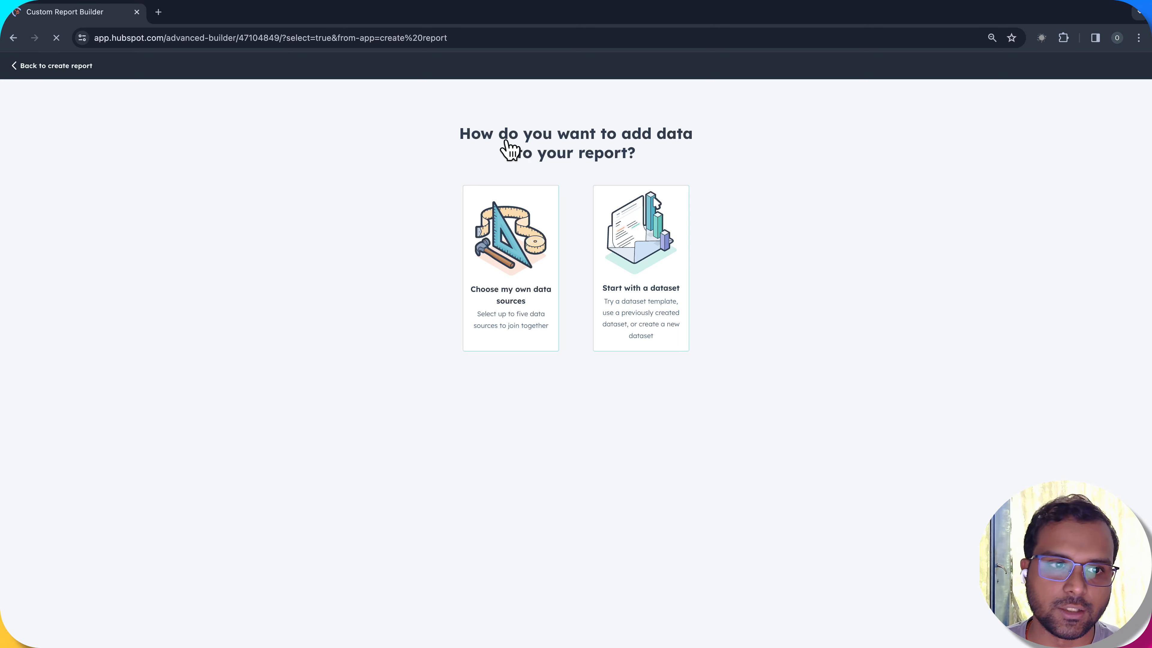
click(467, 261)
Step: Set Deals as the report's primary data source and continue to the report builder
click(132, 185)
text(deal)
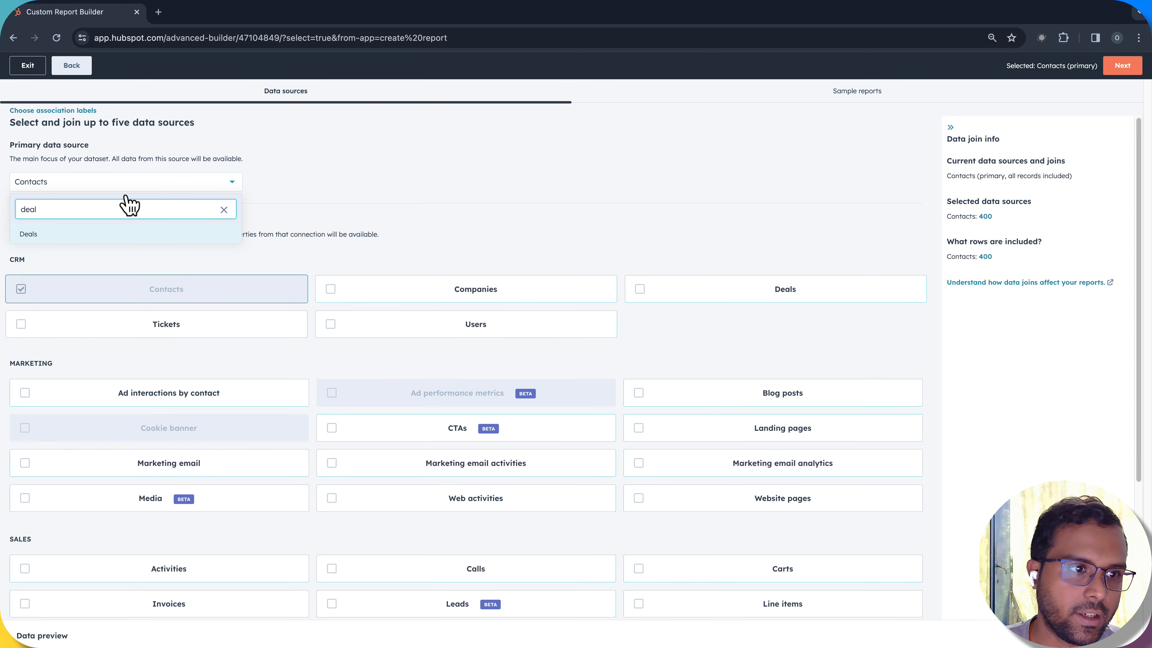
click(122, 234)
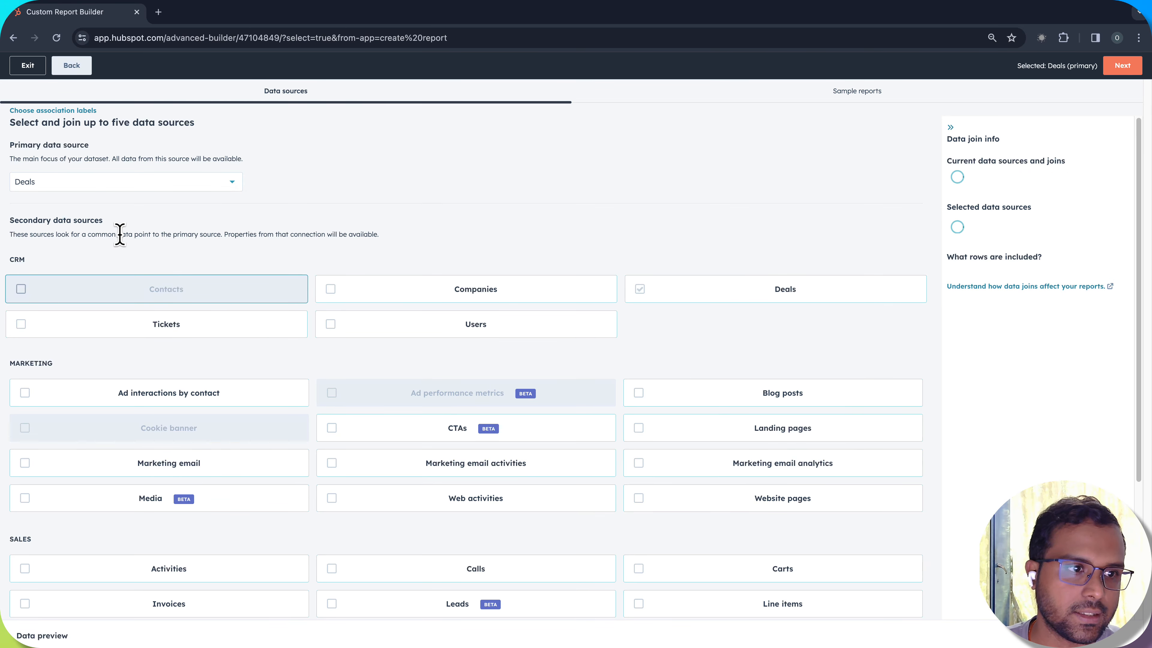
click(1123, 67)
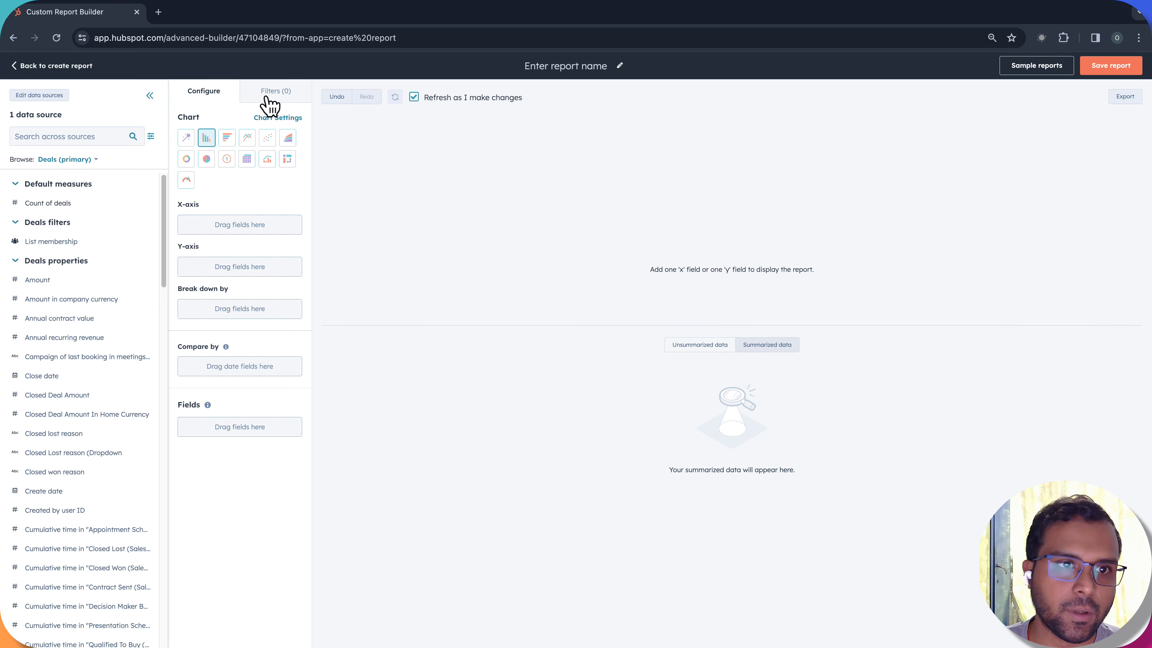
Step: Add the Deal stage property as a filter on the report and open its filter conditions
click(271, 105)
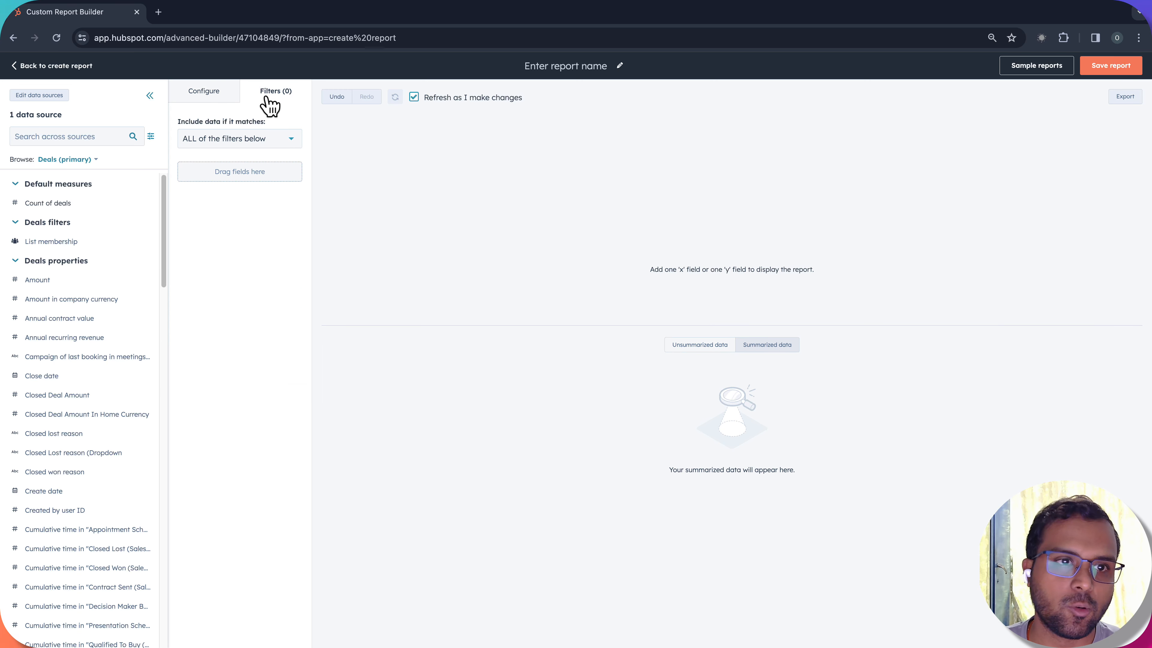
click(81, 137)
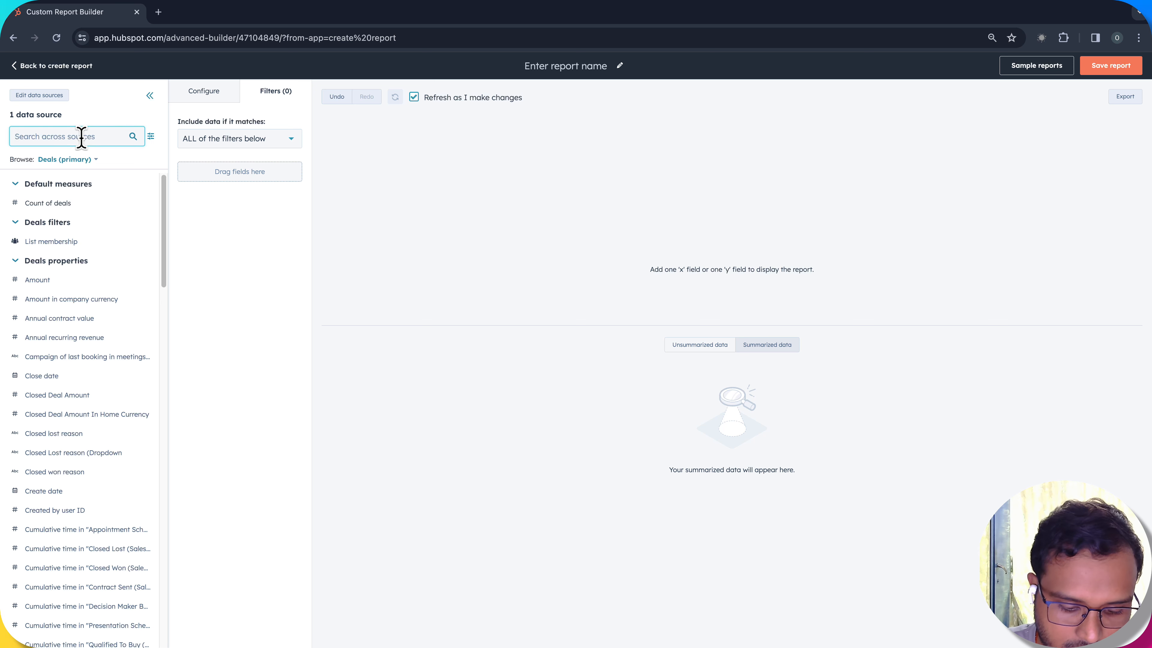
text(stage)
drag(42, 203, 206, 181)
click(257, 209)
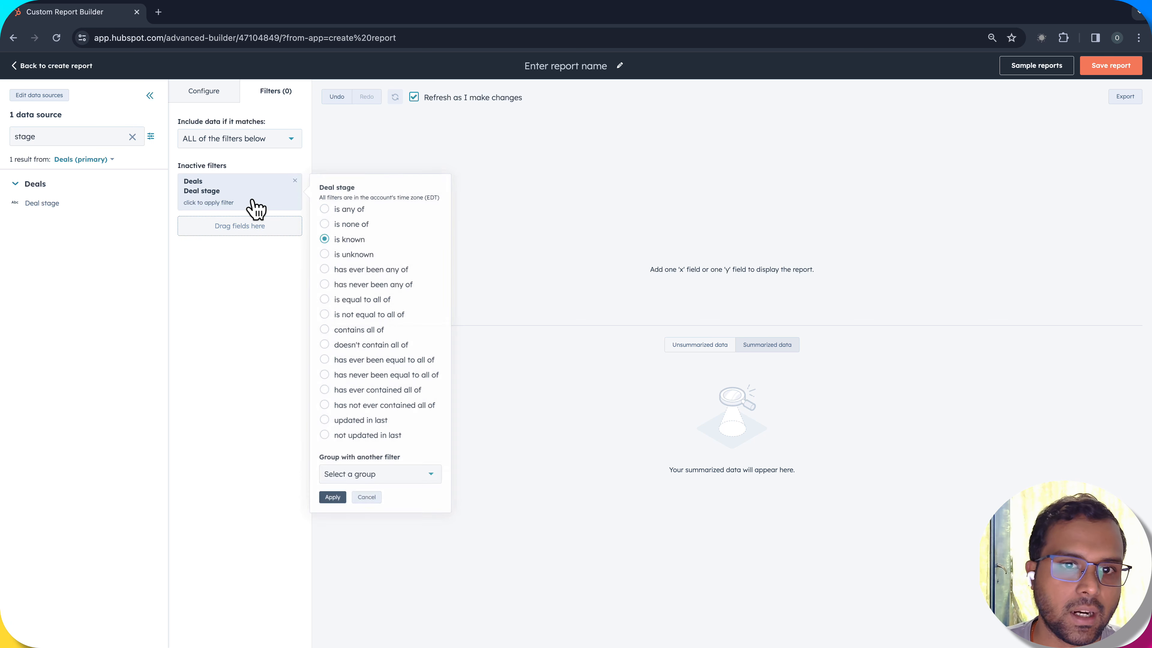
Step: Filter the report to deals whose stage is any of Closed Lost (Sales Pipeline), and apply the filter
click(356, 210)
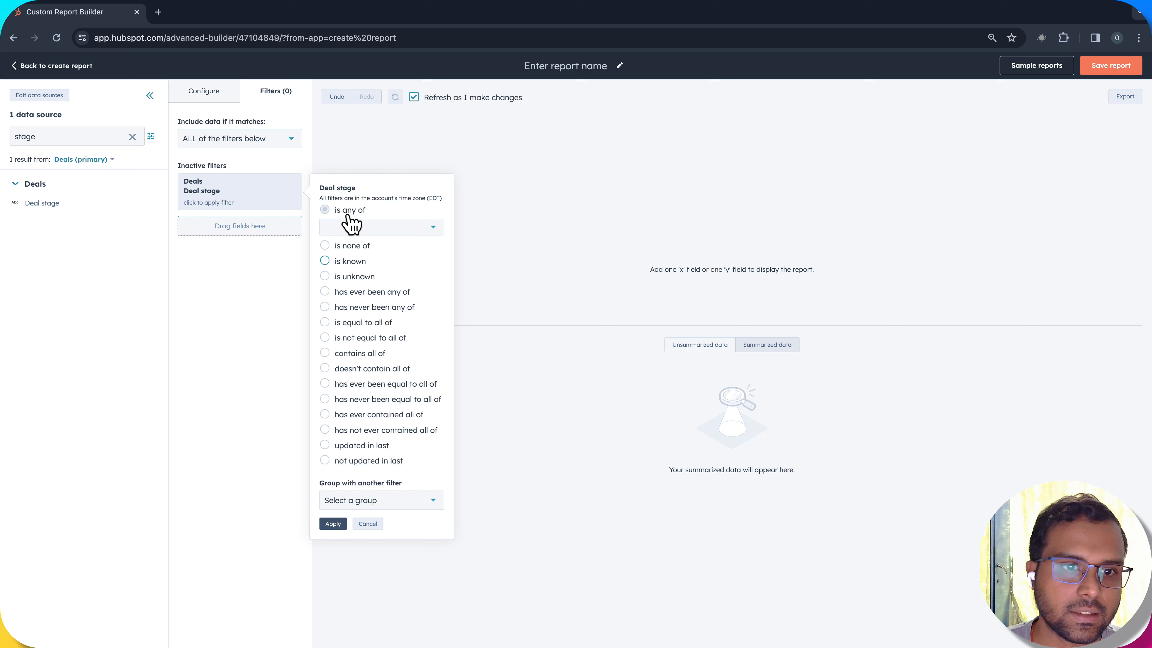
click(373, 231)
text(lost)
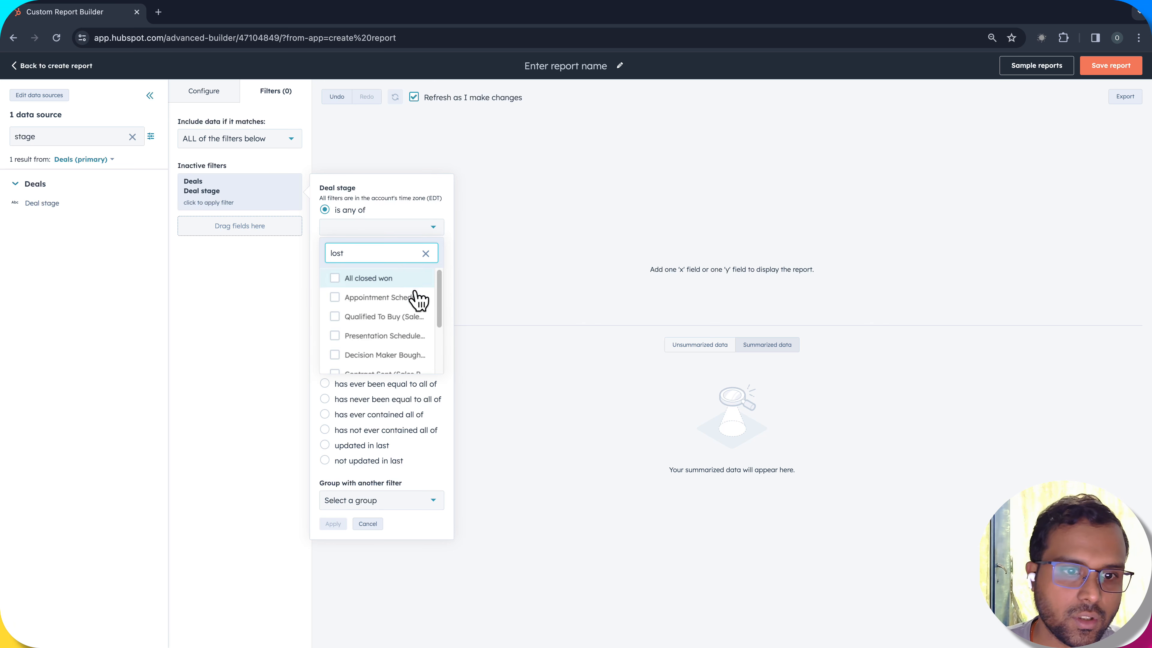
click(357, 298)
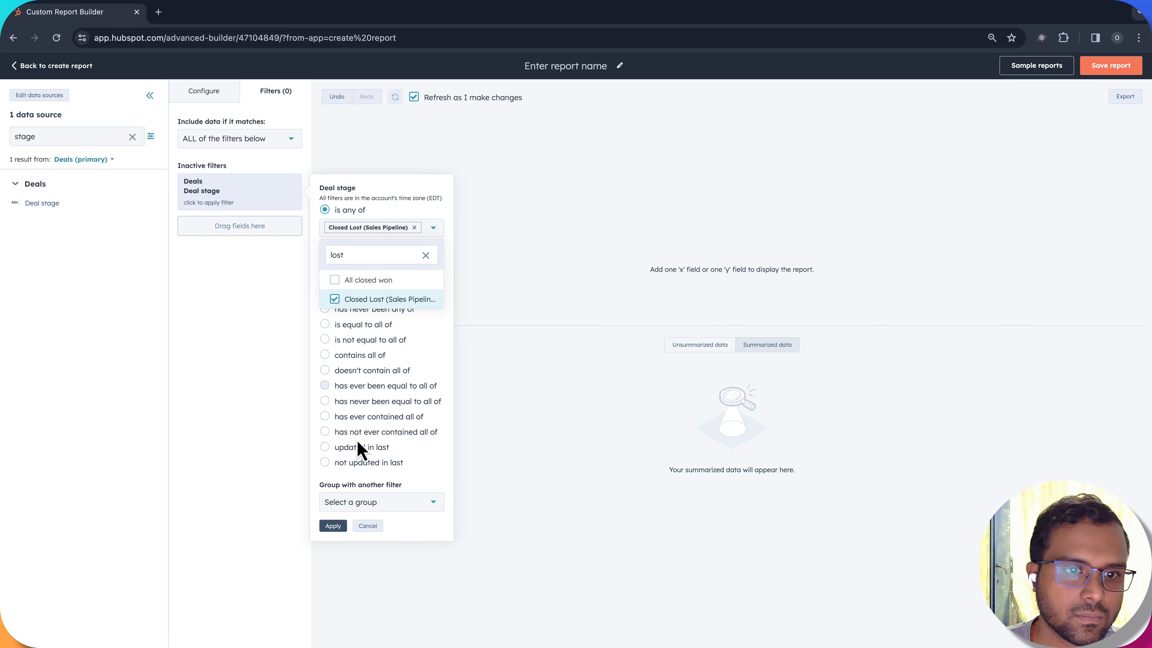
click(334, 524)
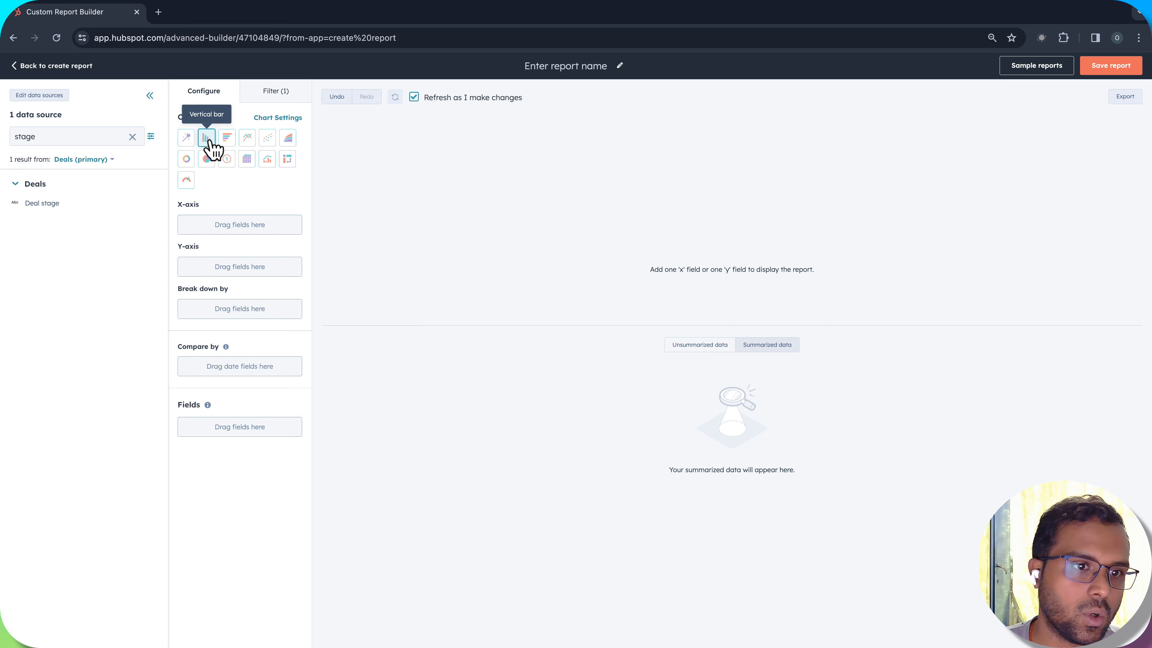
Step: Plot the Closed Lost reason (Dropdown) property on the X-axis against Count of deals on the Y-axis
double_click(35, 135)
key(BackSpace)
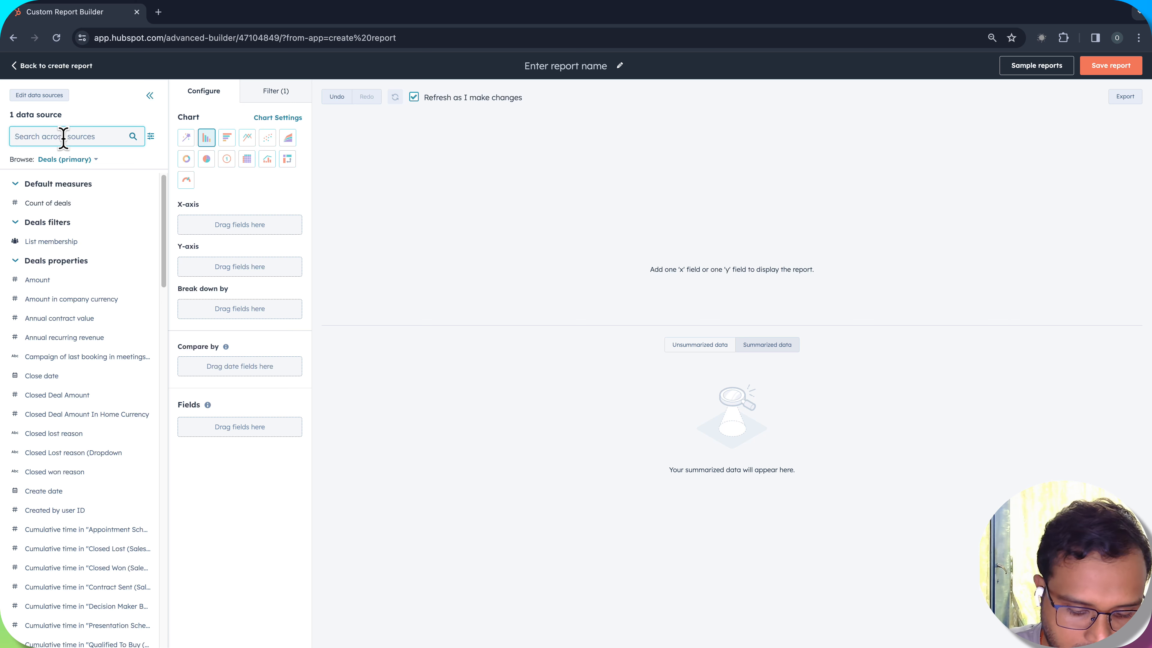
text(req)
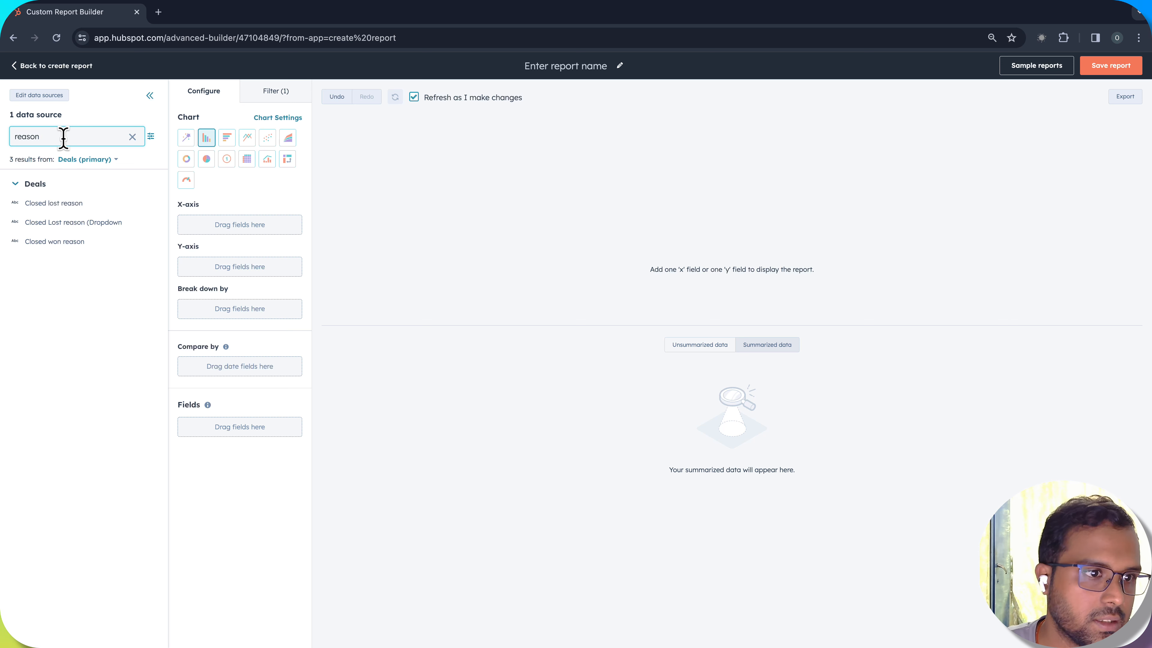
drag(89, 229, 193, 234)
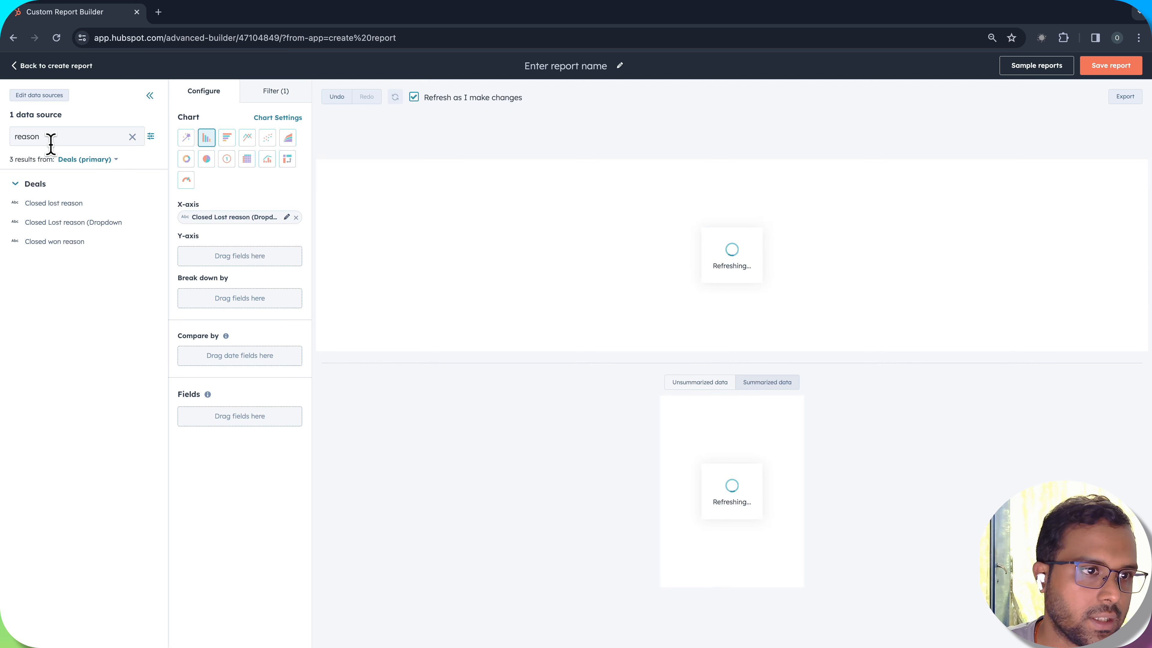
click(132, 137)
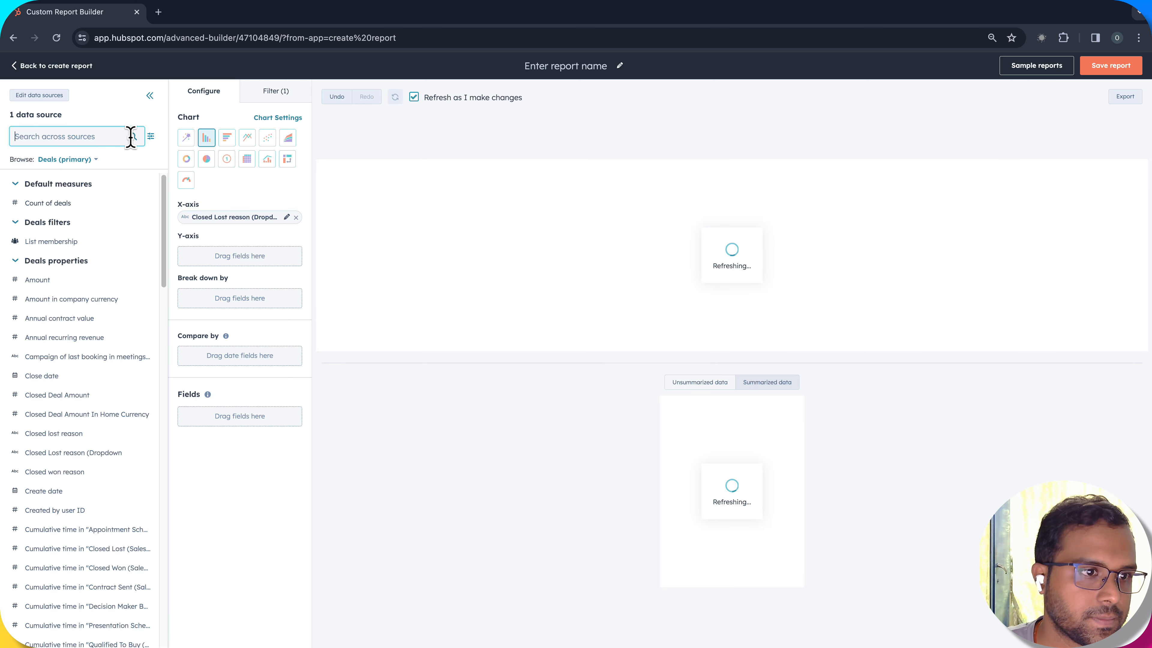
drag(70, 213, 191, 255)
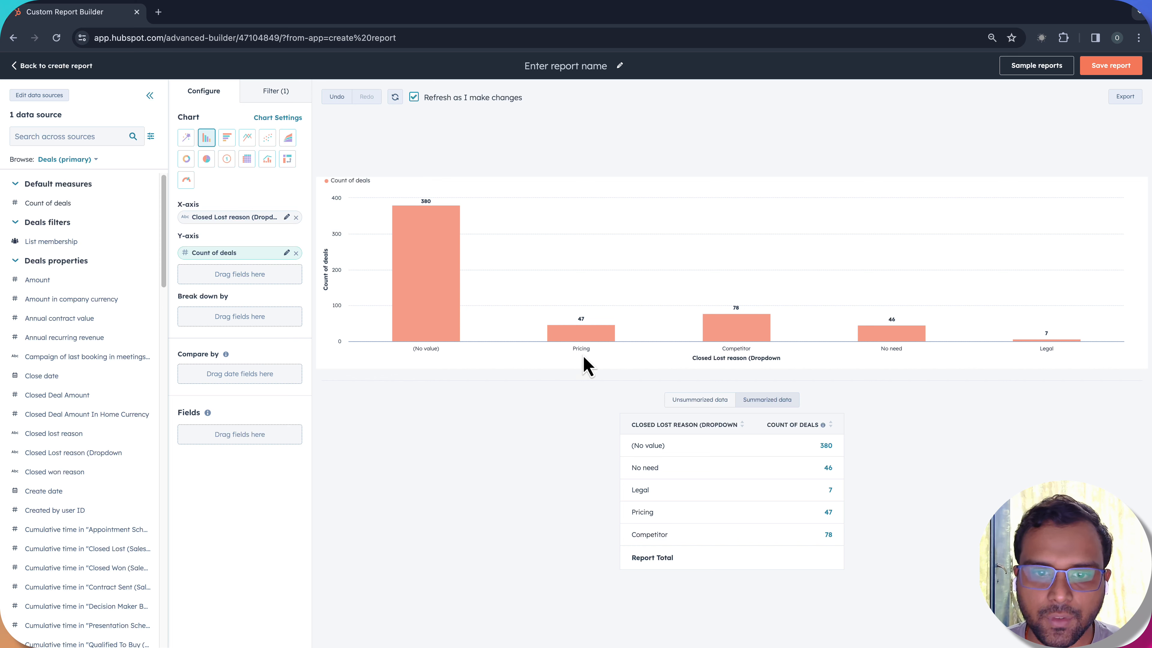
mouse_move(585, 347)
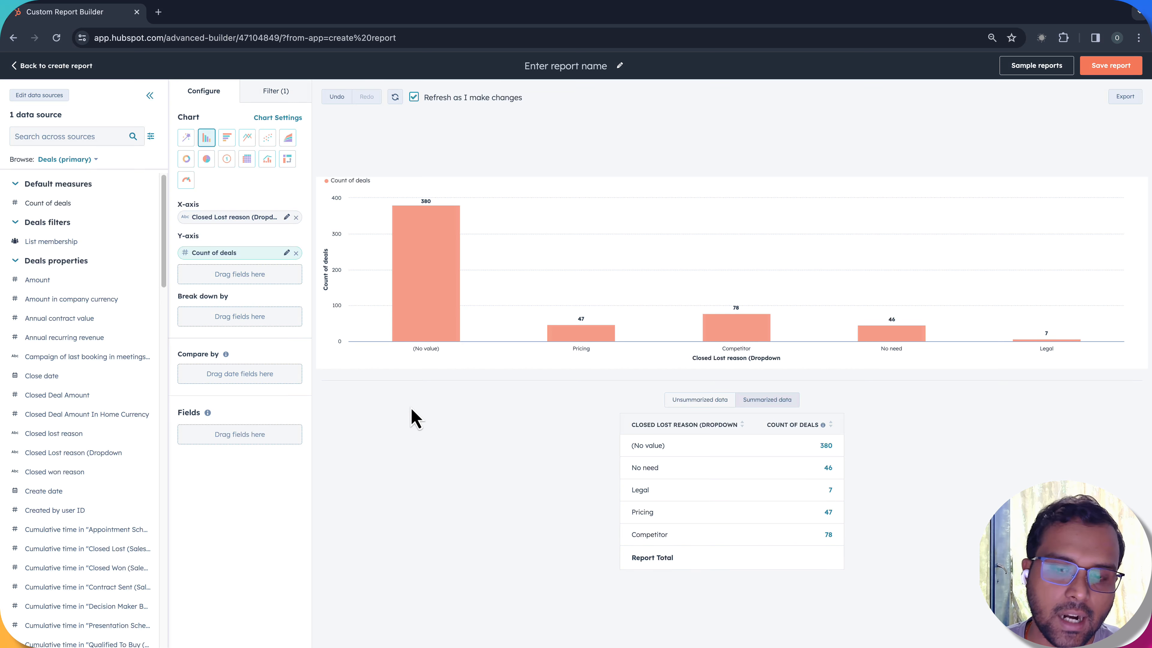
Step: Find the Closed lost reason property and add it to the report's additional fields
click(97, 136)
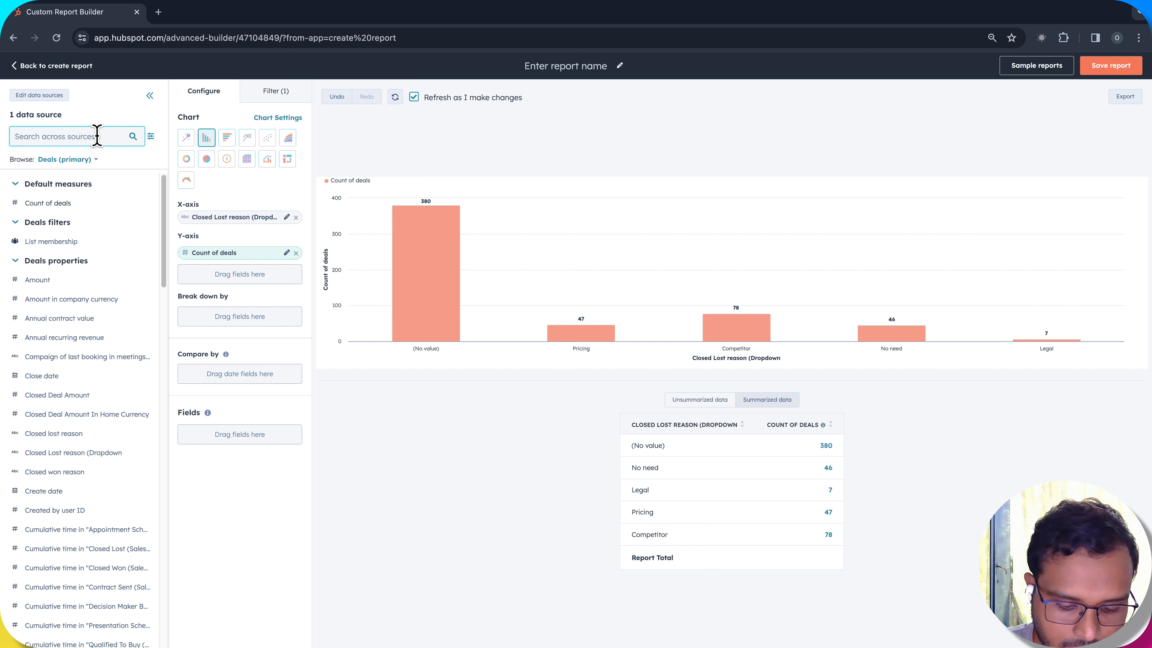
text(lost)
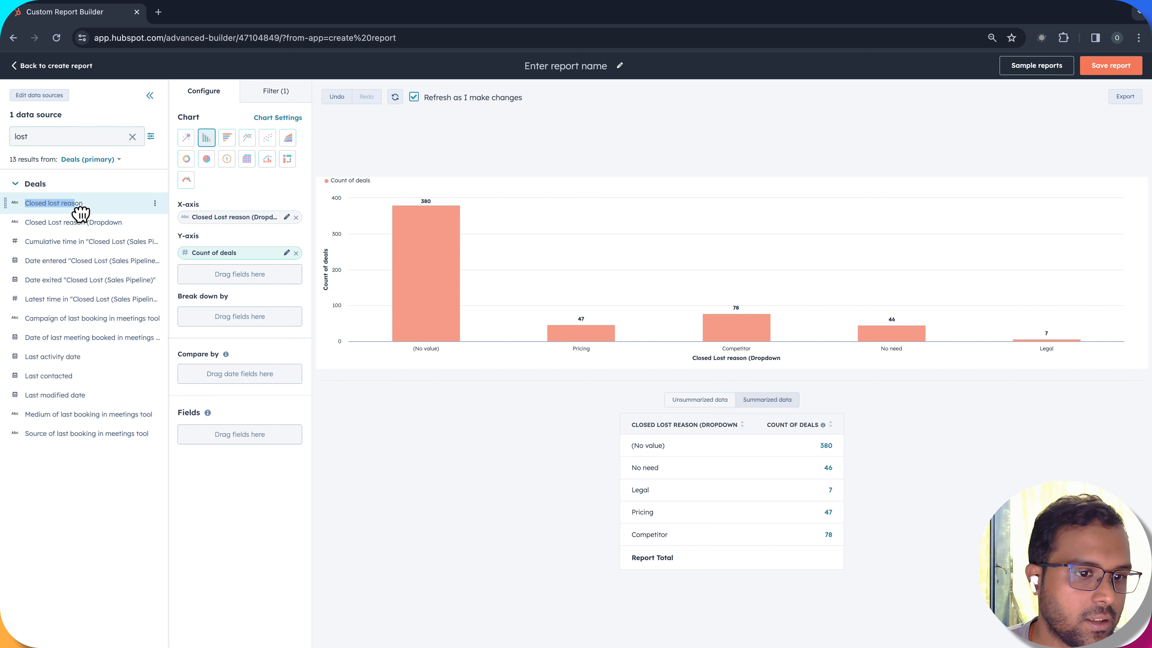
drag(77, 206, 189, 436)
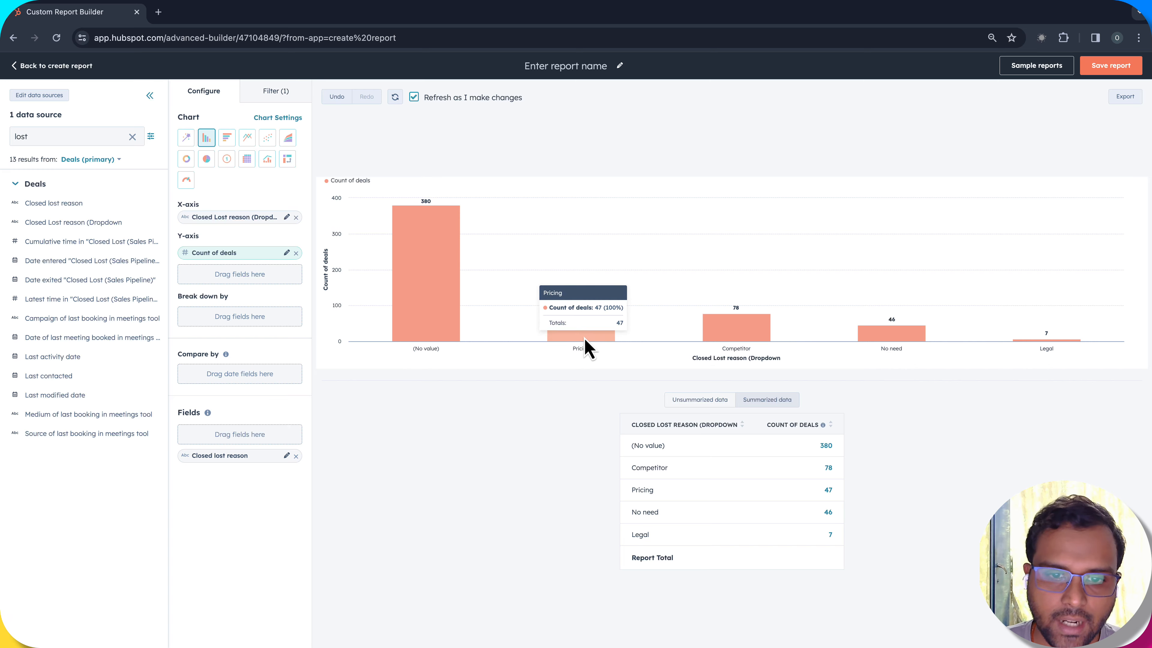
Step: Inspect the underlying deals and their closed lost reasons for the Pricing bar, and close the report details
click(585, 336)
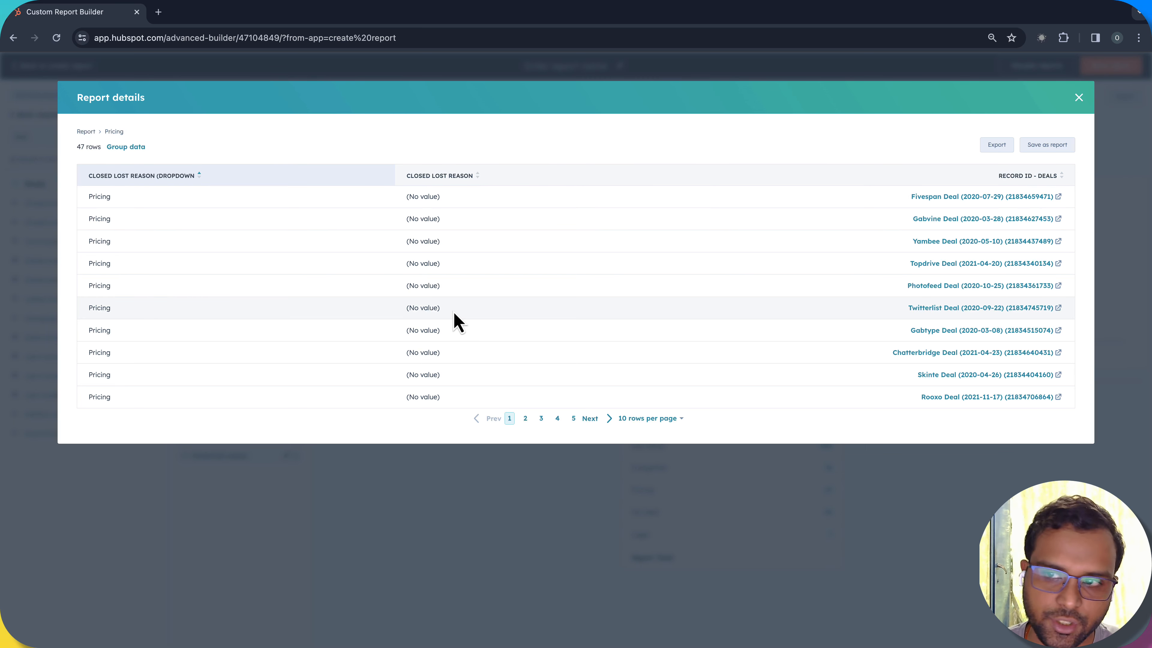
click(1080, 98)
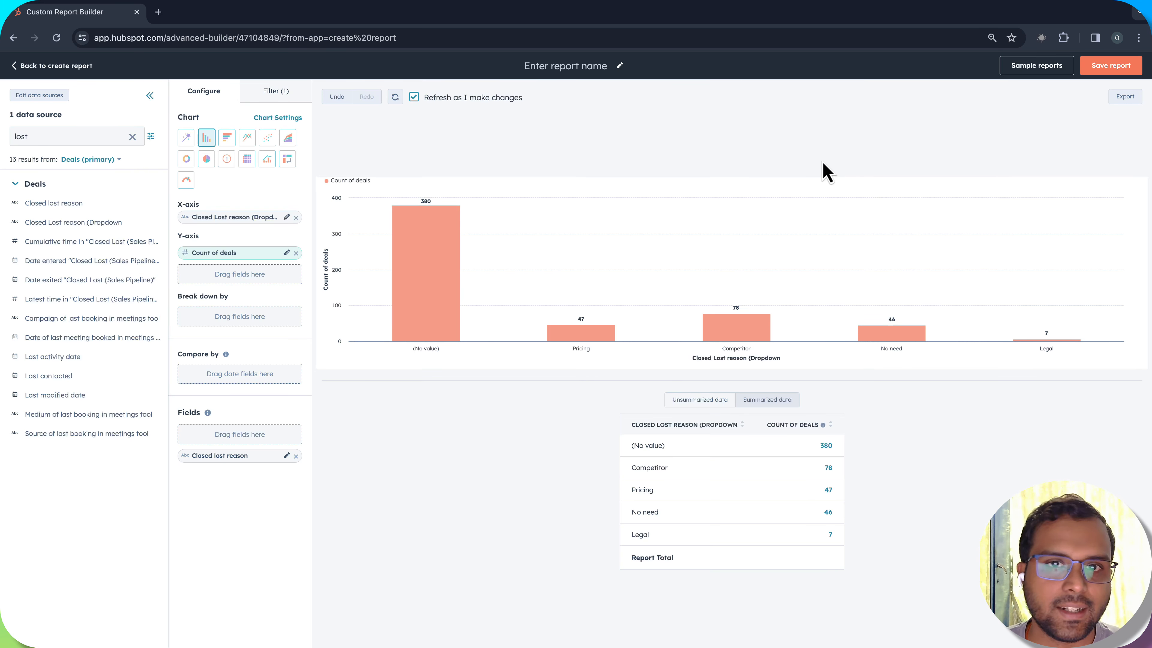